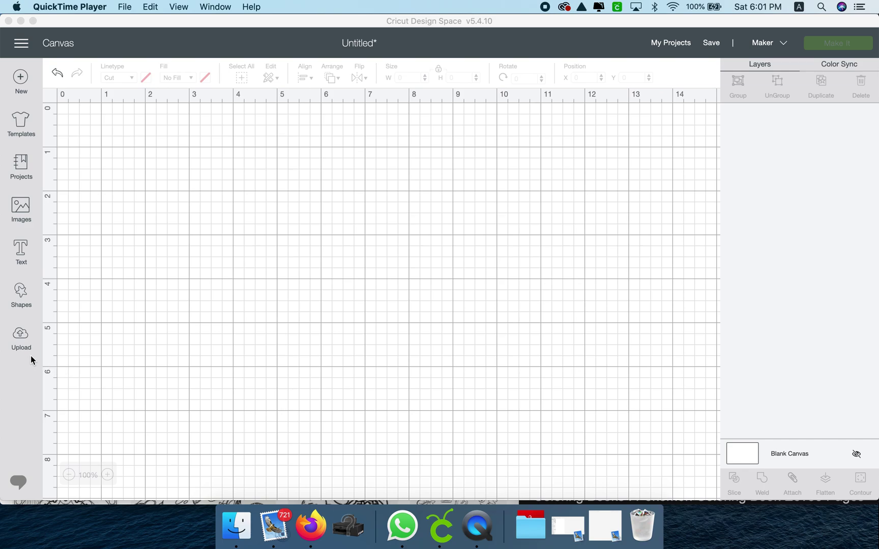
Step: Upload 'pikachu coloring page.jpg' as a Complex image and continue to the erase step
{"action": "left_click", "coordinate": [18, 341]}
{"action": "left_click", "coordinate": [18, 341]}
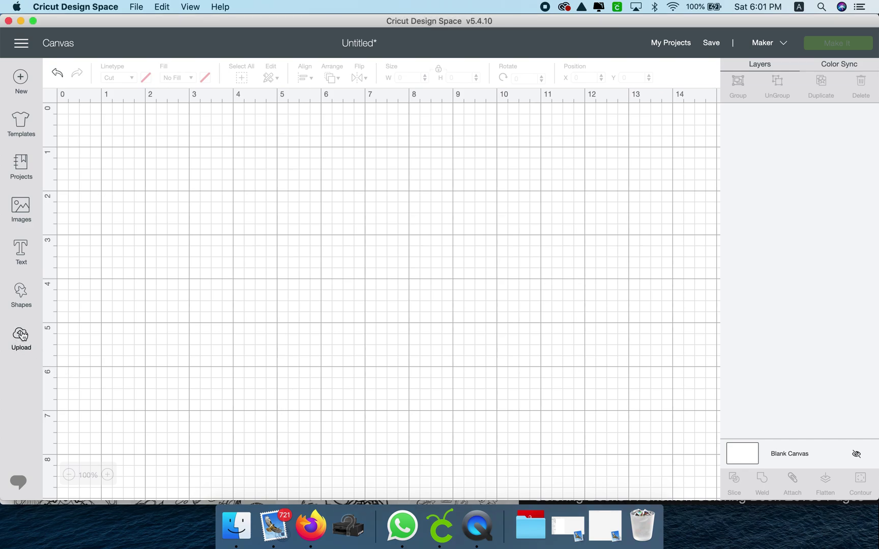
{"action": "left_click", "coordinate": [250, 247]}
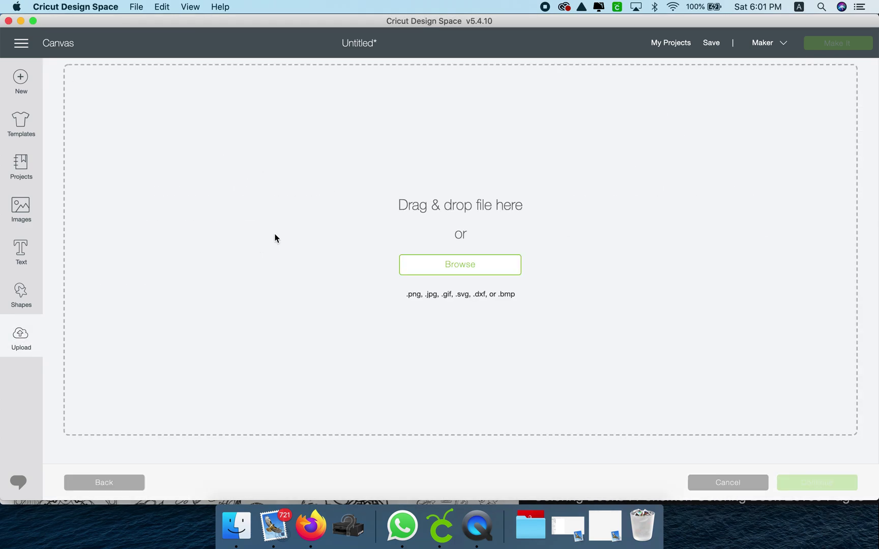
{"action": "left_click", "coordinate": [454, 271]}
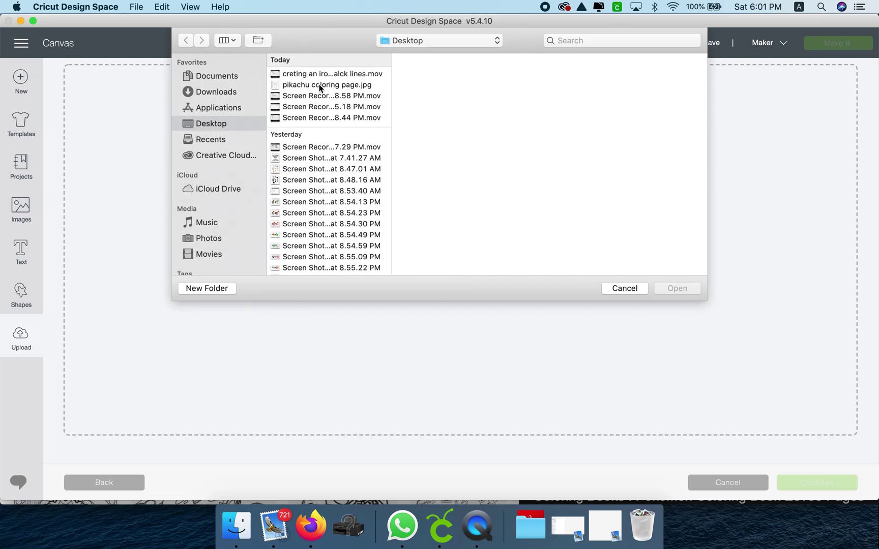
{"action": "left_click", "coordinate": [320, 85]}
{"action": "left_click", "coordinate": [657, 285]}
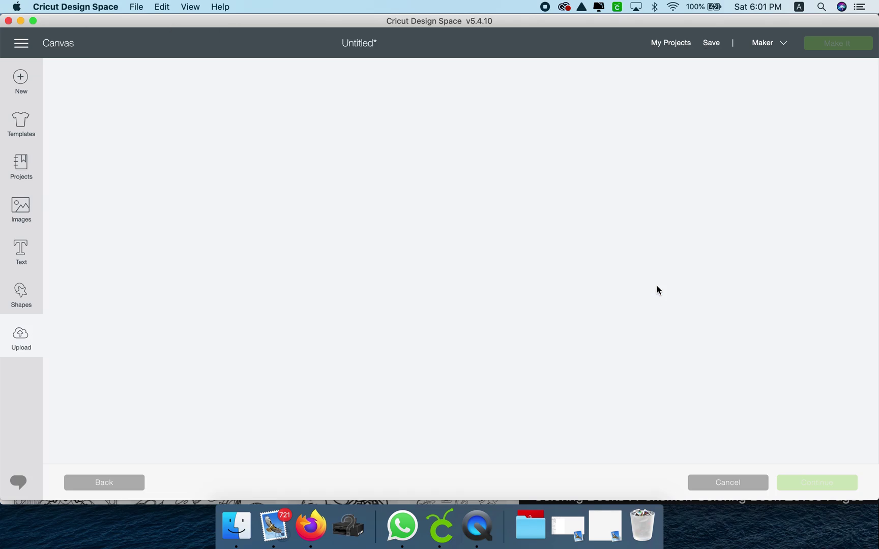
{"action": "left_click", "coordinate": [564, 345]}
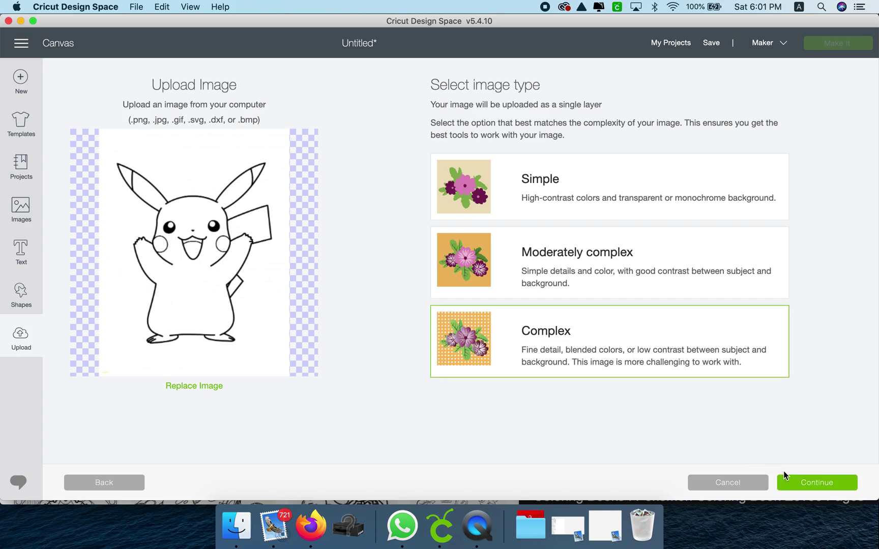
{"action": "left_click", "coordinate": [802, 489]}
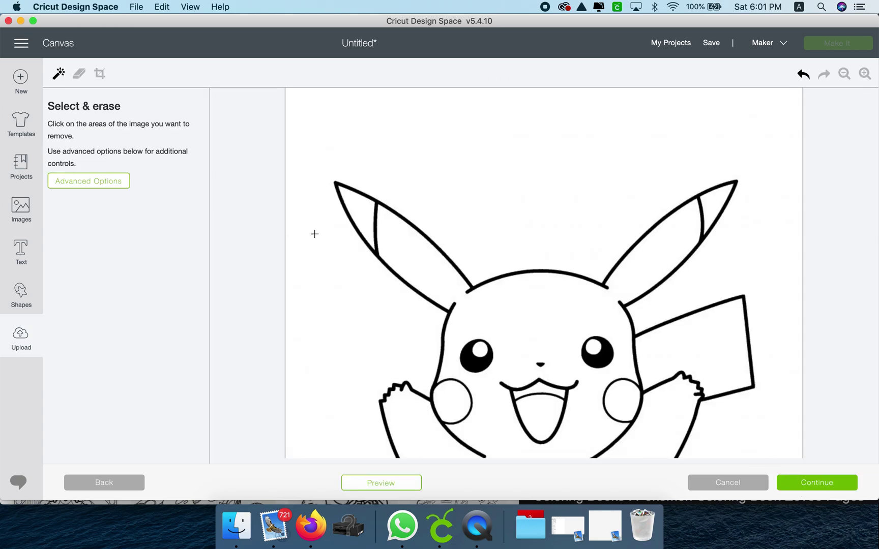
Step: Set colour tolerance to 80 and erase the white background, previewing the cut result
{"action": "left_click", "coordinate": [76, 190]}
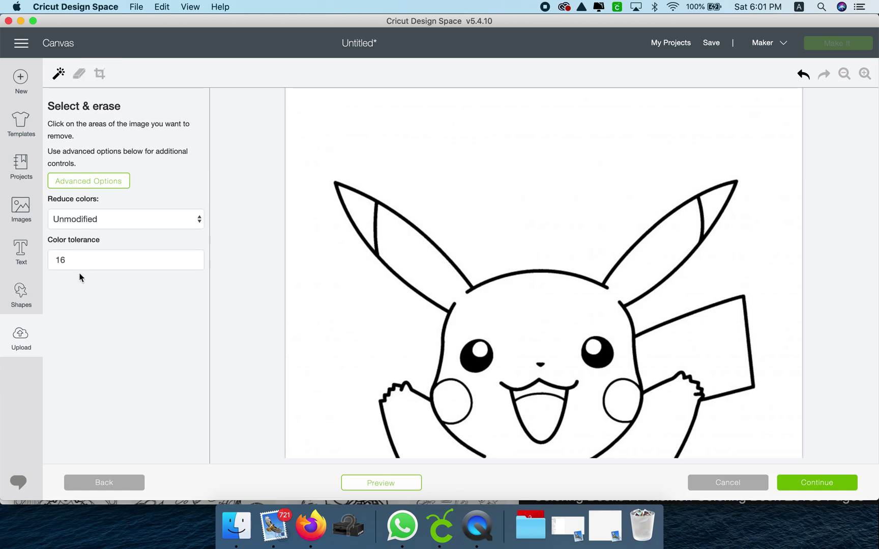
{"action": "left_click_drag", "start_coordinate": [71, 260], "coordinate": [40, 263]}
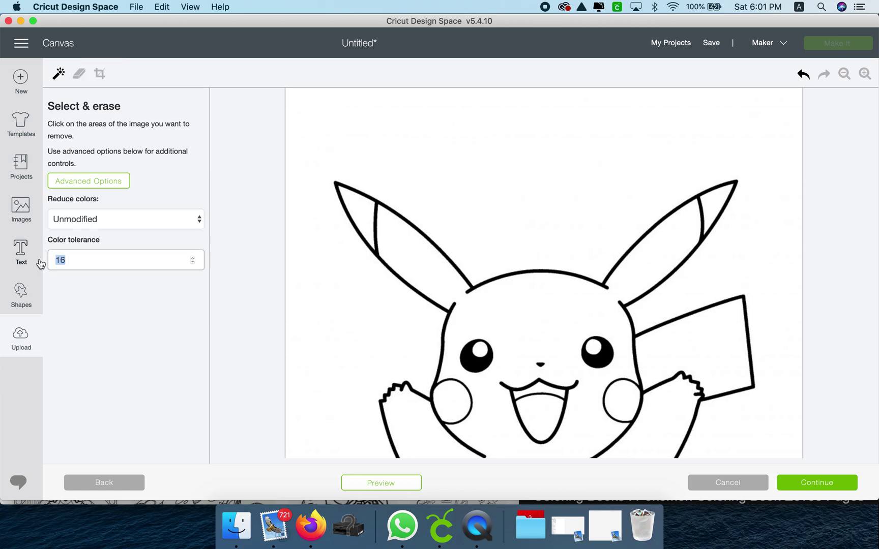
{"action": "left_click", "coordinate": [100, 301]}
{"action": "left_click", "coordinate": [438, 191]}
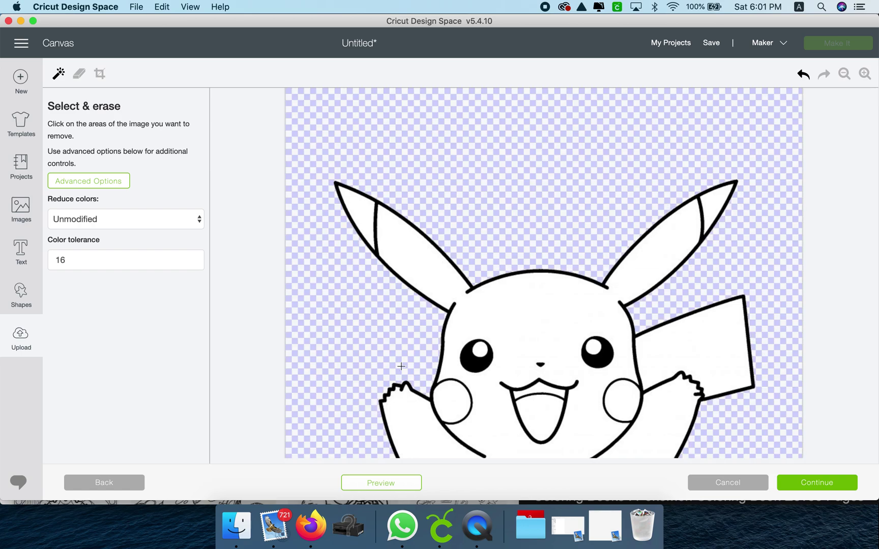
{"action": "left_click", "coordinate": [383, 483]}
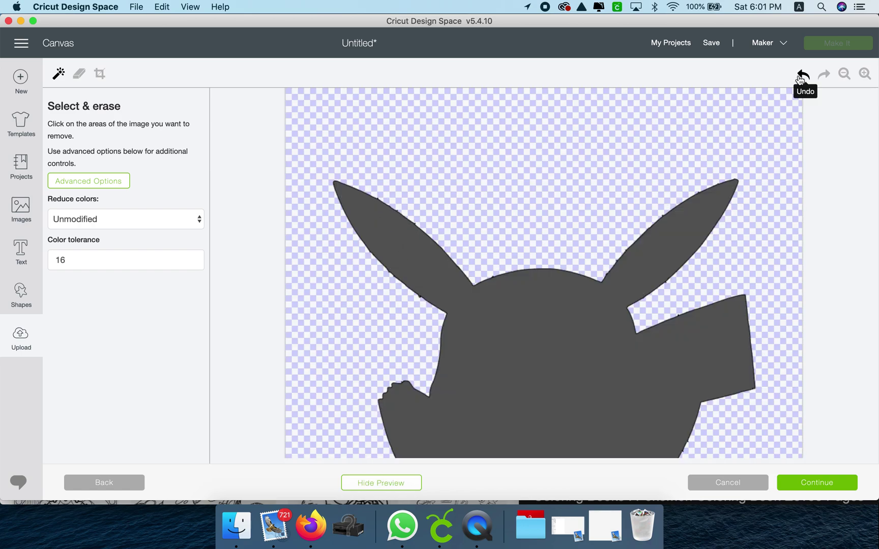
{"action": "left_click", "coordinate": [802, 74]}
{"action": "double_click", "coordinate": [72, 260]}
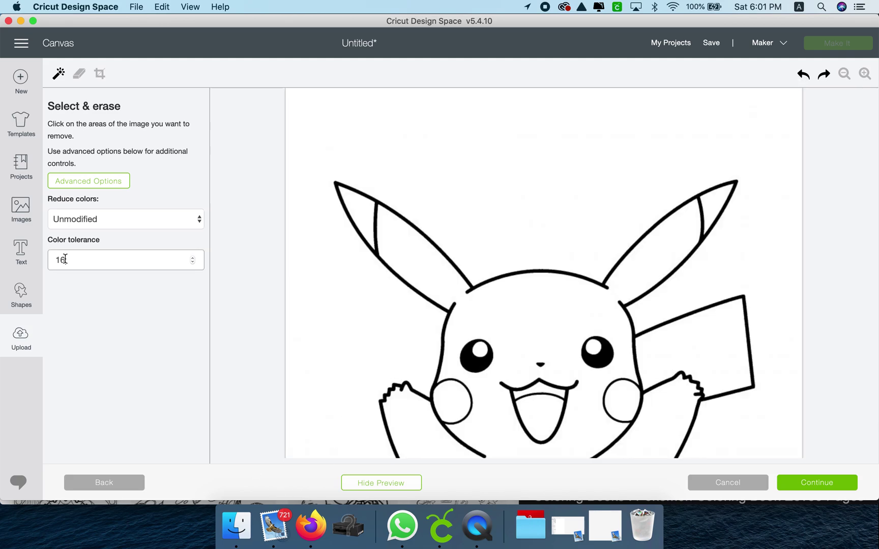
{"action": "type", "text": "80"}
{"action": "left_click", "coordinate": [439, 166]}
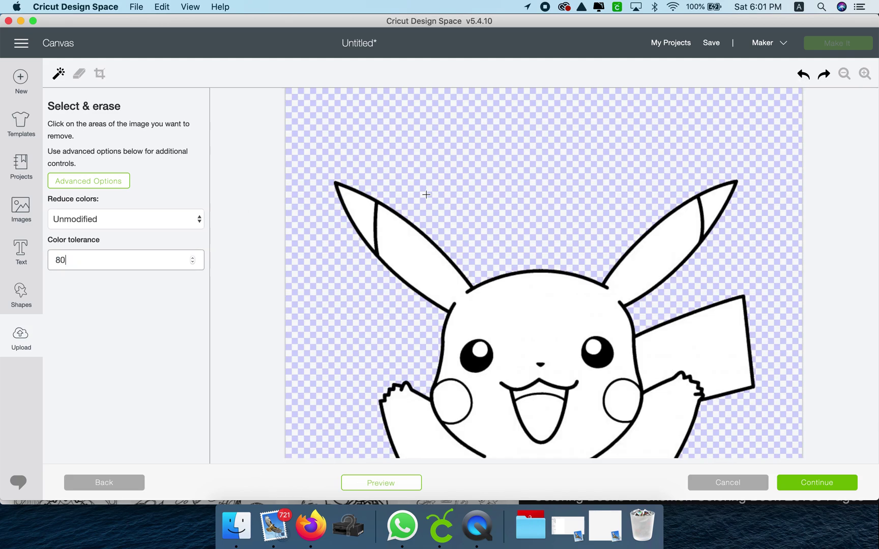
{"action": "left_click", "coordinate": [377, 481]}
{"action": "left_click", "coordinate": [377, 482]}
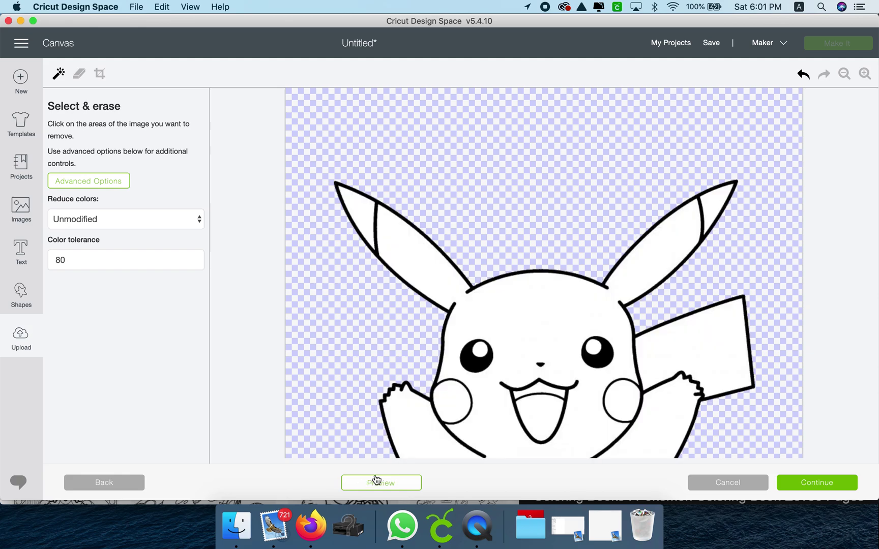
Step: Erase the white inside the ears, body, tail, cheeks, mouth and both eye highlights
{"action": "left_click", "coordinate": [362, 219]}
{"action": "left_click", "coordinate": [397, 240]}
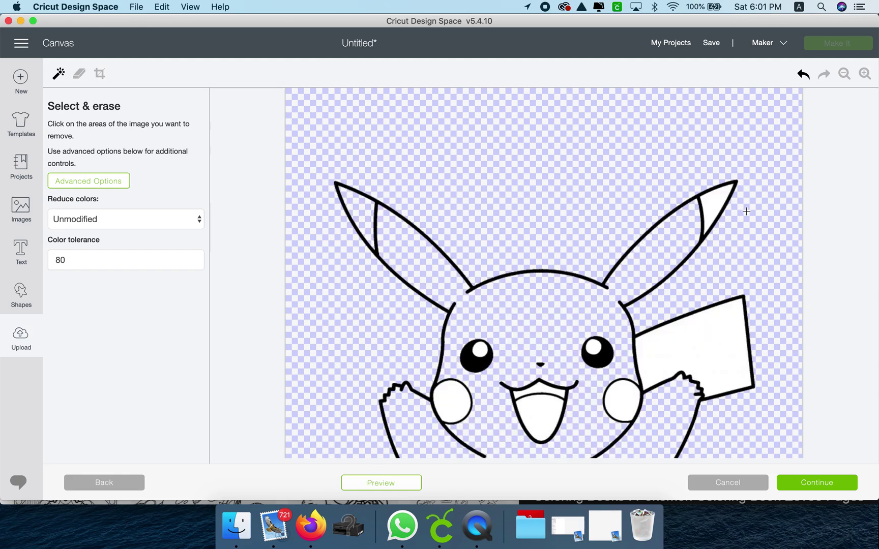
{"action": "left_click", "coordinate": [720, 201]}
{"action": "left_click", "coordinate": [689, 328]}
{"action": "scroll", "coordinate": [690, 329], "scroll_direction": "down", "scroll_amount": 4}
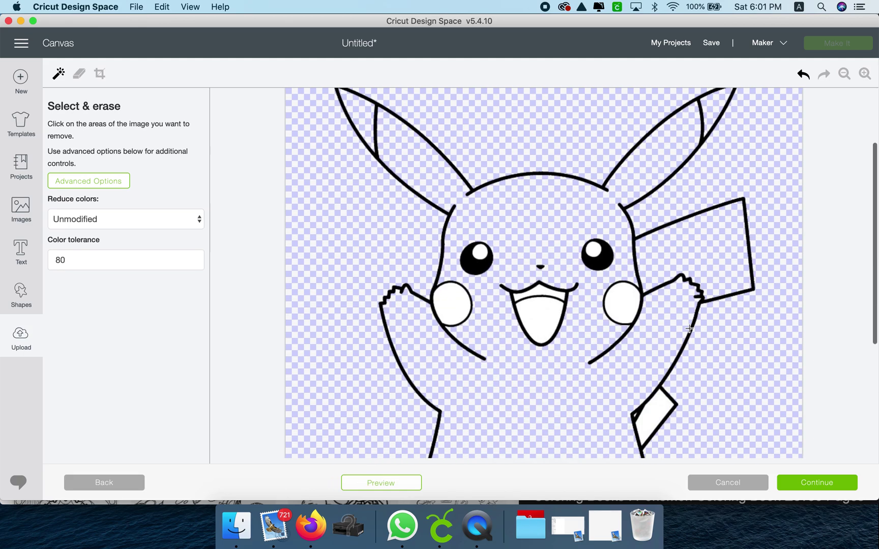
{"action": "left_click", "coordinate": [606, 297]}
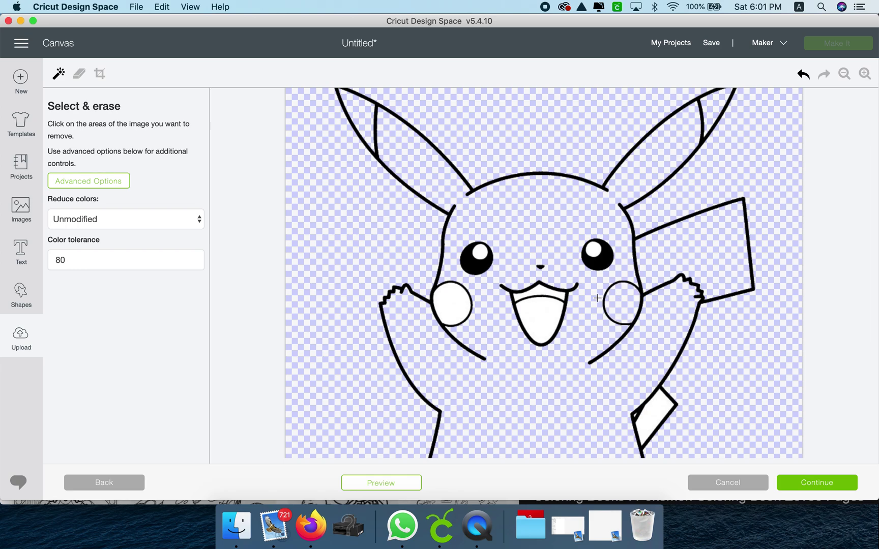
{"action": "left_click", "coordinate": [542, 313]}
{"action": "left_click", "coordinate": [454, 297]}
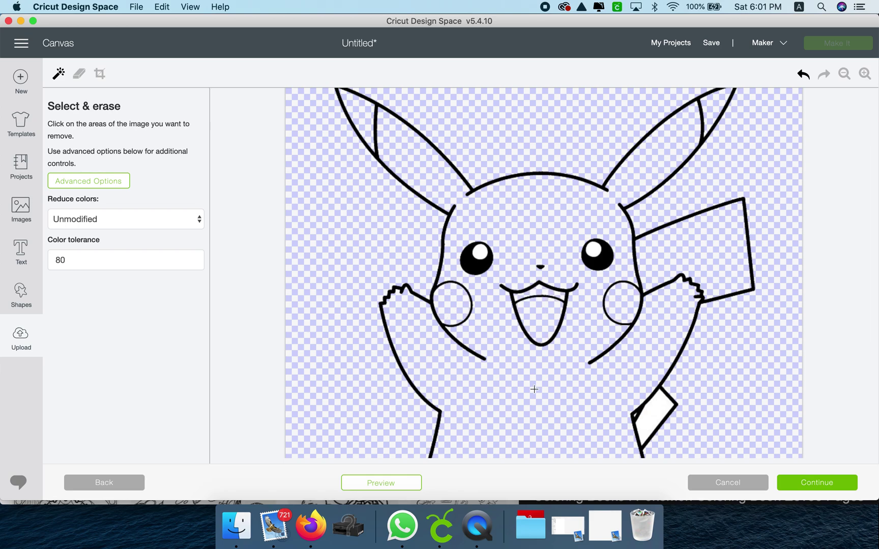
{"action": "left_click", "coordinate": [479, 250]}
{"action": "left_click", "coordinate": [591, 248]}
{"action": "scroll", "coordinate": [596, 351], "scroll_direction": "down", "scroll_amount": 3}
{"action": "scroll", "coordinate": [598, 386], "scroll_direction": "down", "scroll_amount": 5}
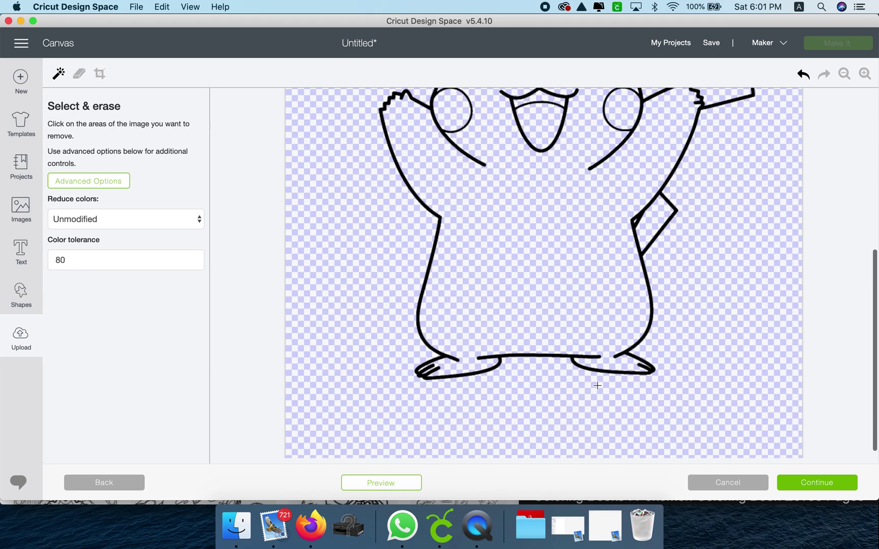
Step: Save the cleaned Pikachu as a Cut image and insert it onto the canvas at 4.786 × 5.599 in
{"action": "left_click", "coordinate": [786, 490]}
{"action": "left_click", "coordinate": [620, 333]}
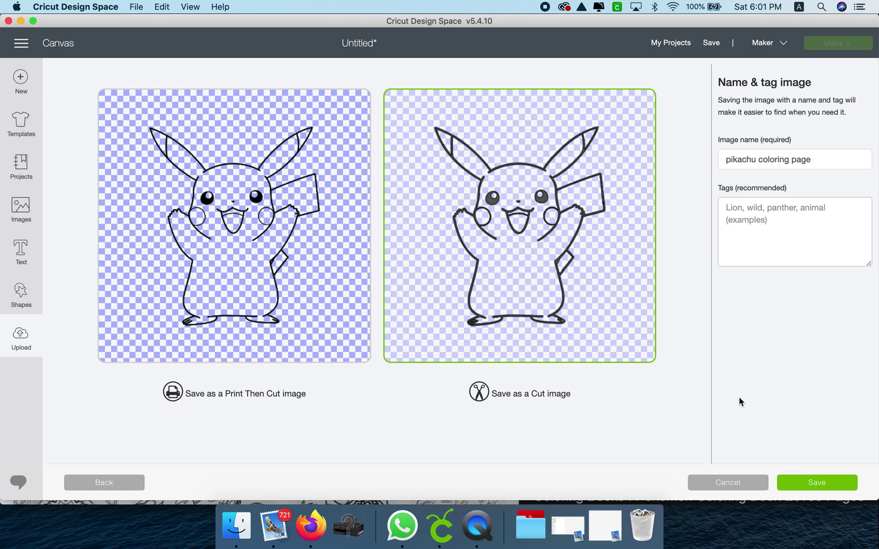
{"action": "left_click", "coordinate": [784, 485]}
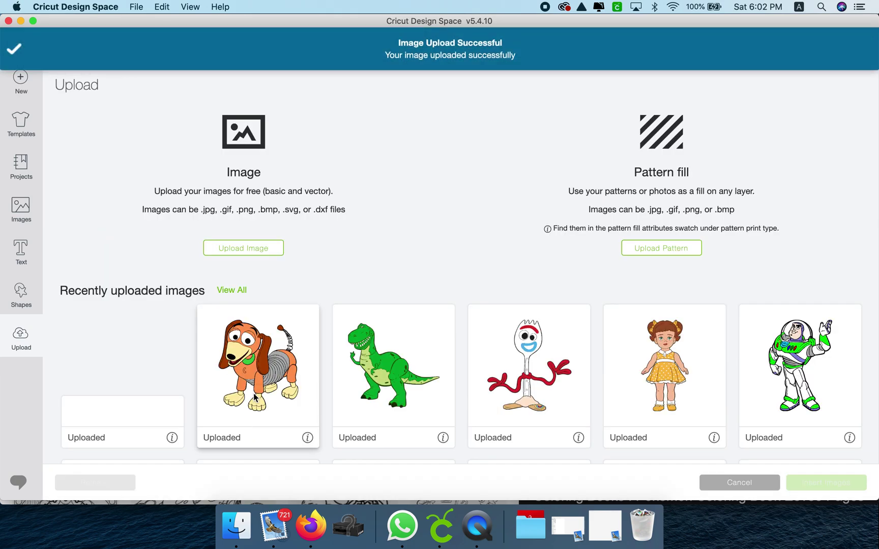
{"action": "left_click", "coordinate": [143, 382]}
{"action": "left_click", "coordinate": [833, 487]}
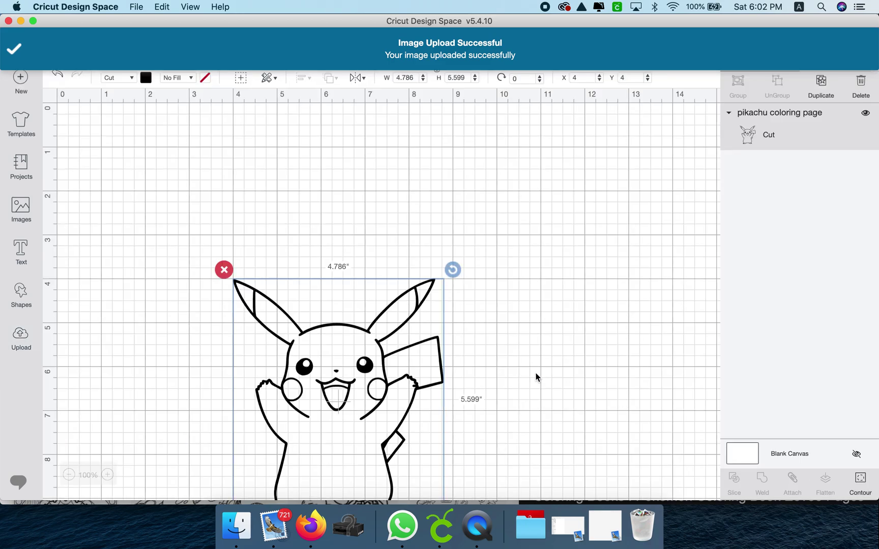
Step: Duplicate Pikachu, move the copy right, and hide all its contours except the cheeks and tongue
{"action": "left_click", "coordinate": [821, 82]}
{"action": "left_click_drag", "start_coordinate": [251, 344], "coordinate": [440, 345]}
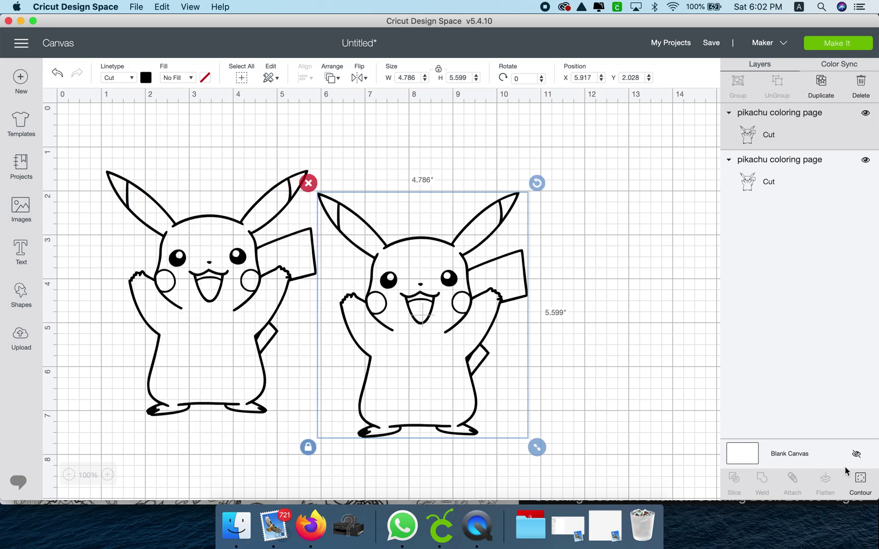
{"action": "left_click", "coordinate": [859, 482]}
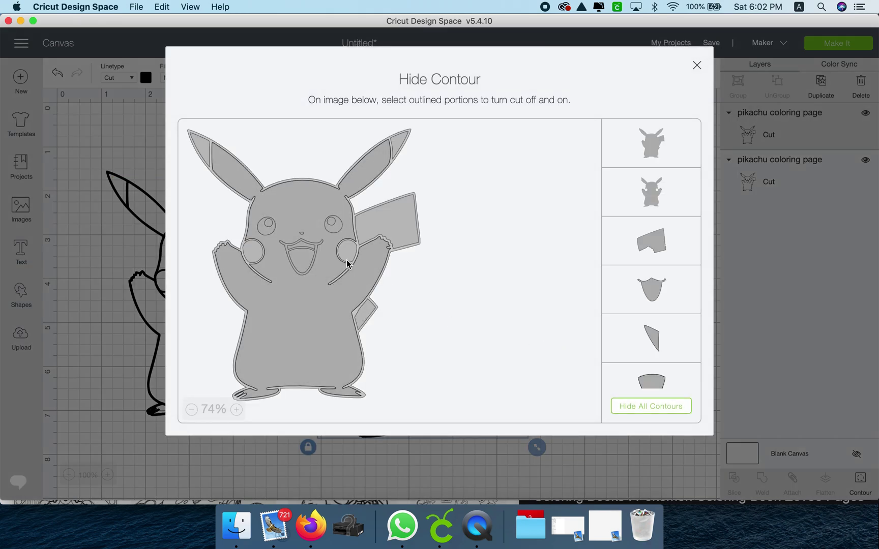
{"action": "left_click", "coordinate": [346, 254]}
{"action": "left_click", "coordinate": [263, 251]}
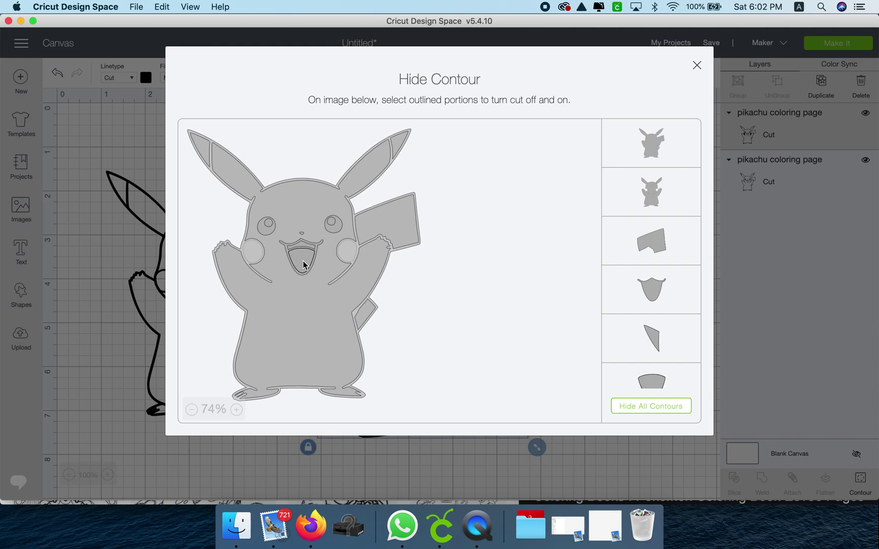
{"action": "left_click", "coordinate": [625, 405]}
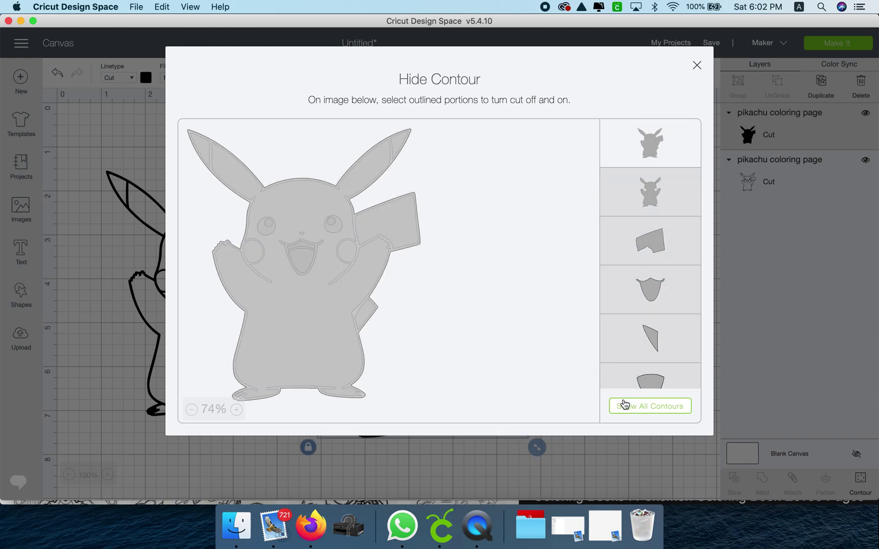
{"action": "left_click", "coordinate": [295, 263]}
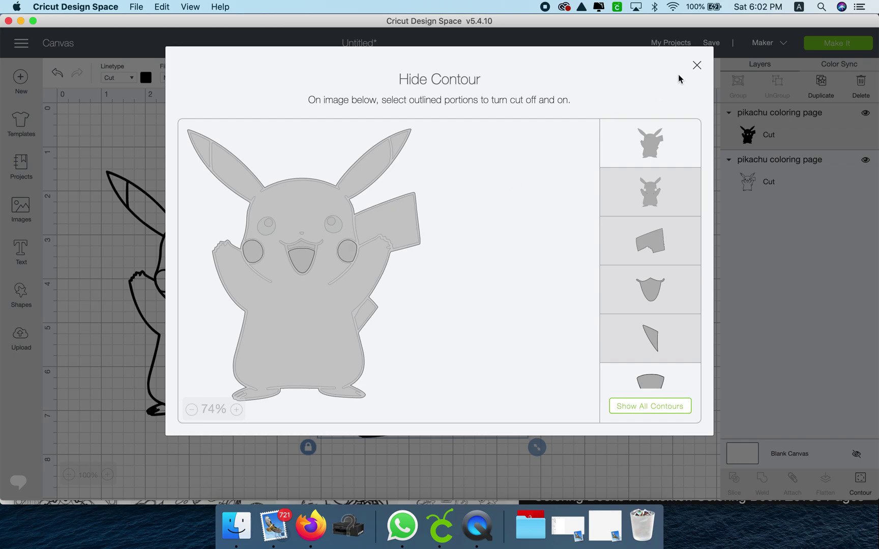
{"action": "left_click", "coordinate": [680, 132]}
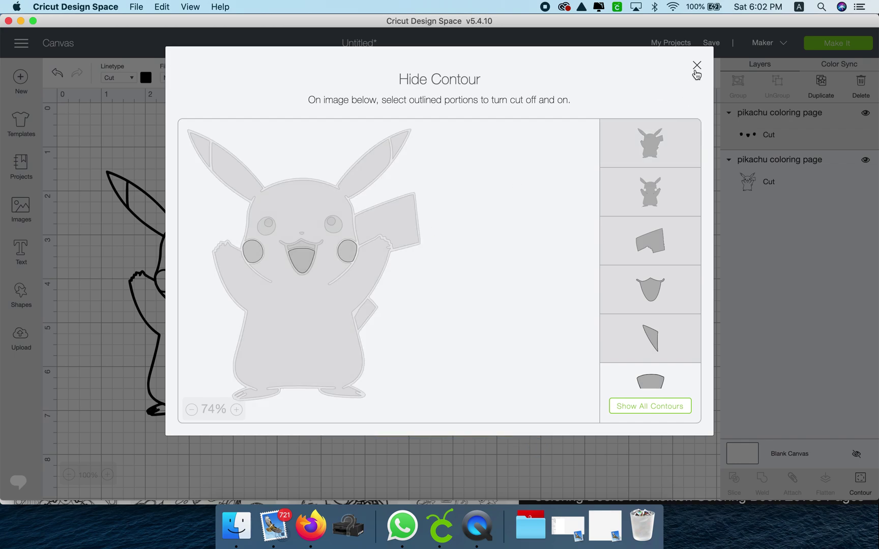
{"action": "left_click", "coordinate": [696, 71]}
Step: Colour the cheeks-and-tongue piece pink and duplicate it
{"action": "left_click", "coordinate": [147, 78]}
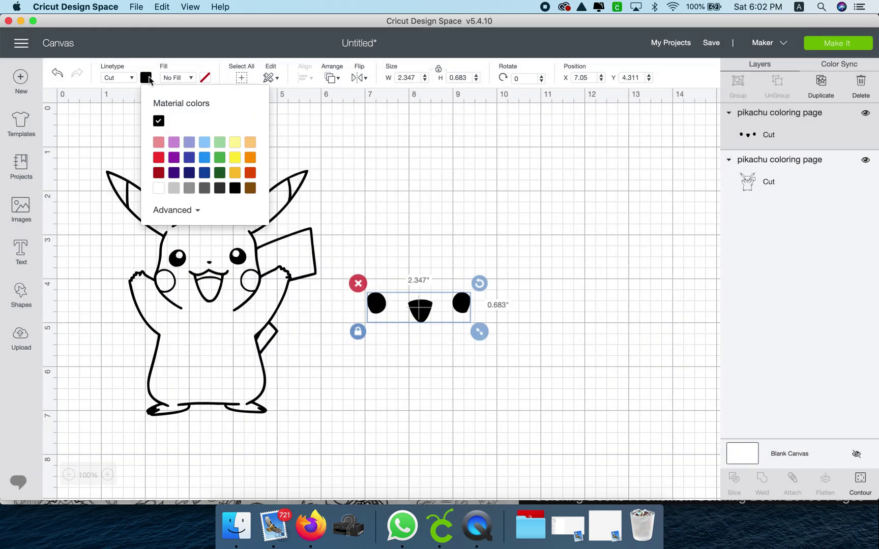
{"action": "left_click", "coordinate": [161, 142]}
{"action": "left_click", "coordinate": [821, 83]}
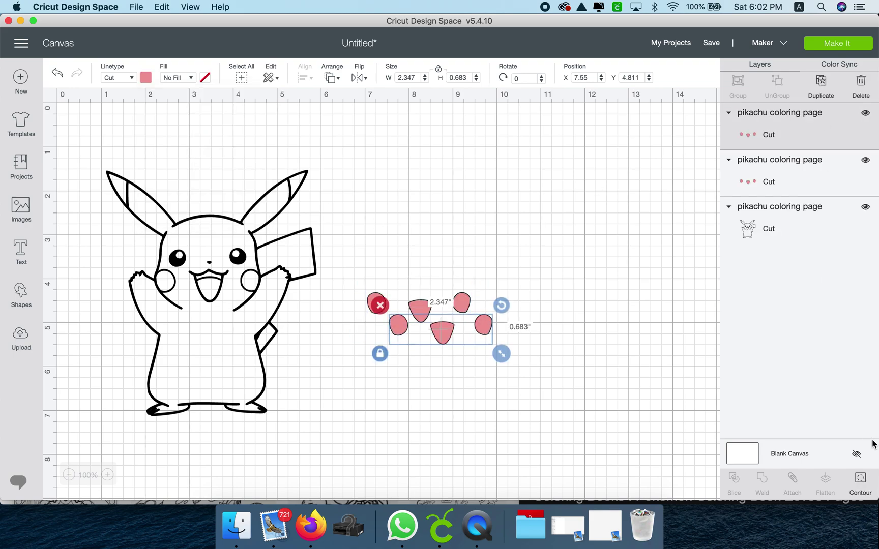
Step: On the pink copy, hide all contours except the eye and mouth outlines
{"action": "left_click", "coordinate": [861, 481]}
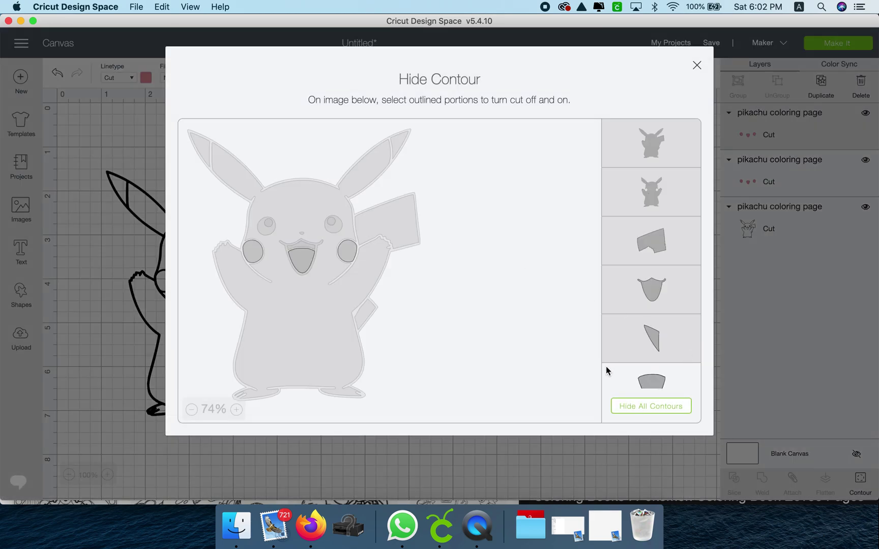
{"action": "left_click", "coordinate": [626, 406]}
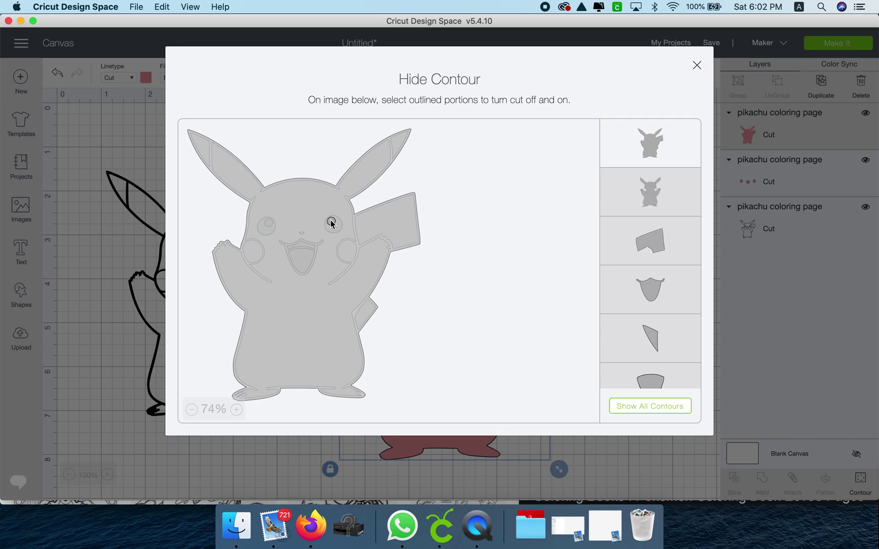
{"action": "left_click", "coordinate": [302, 248]}
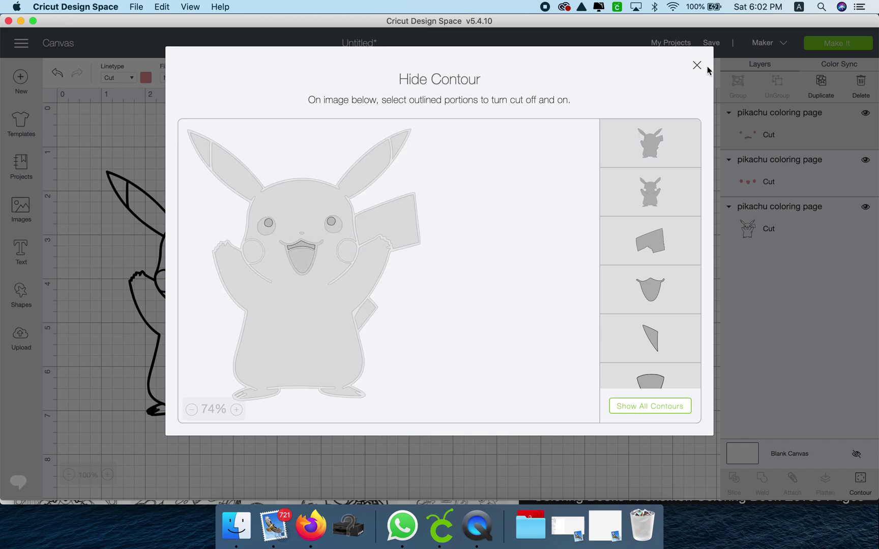
{"action": "left_click", "coordinate": [697, 65]}
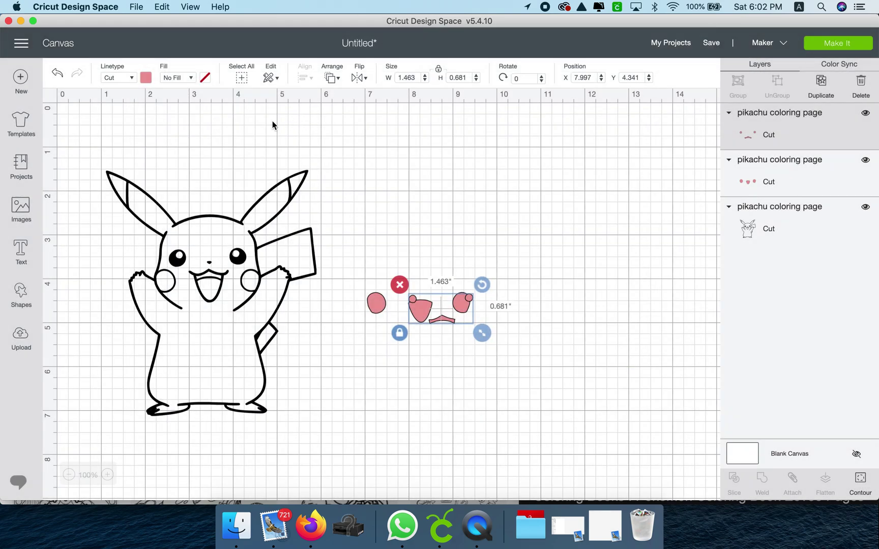
Step: Colour the outlines white, move them above the pink pieces, and duplicate them
{"action": "left_click", "coordinate": [147, 78]}
{"action": "left_click", "coordinate": [159, 189]}
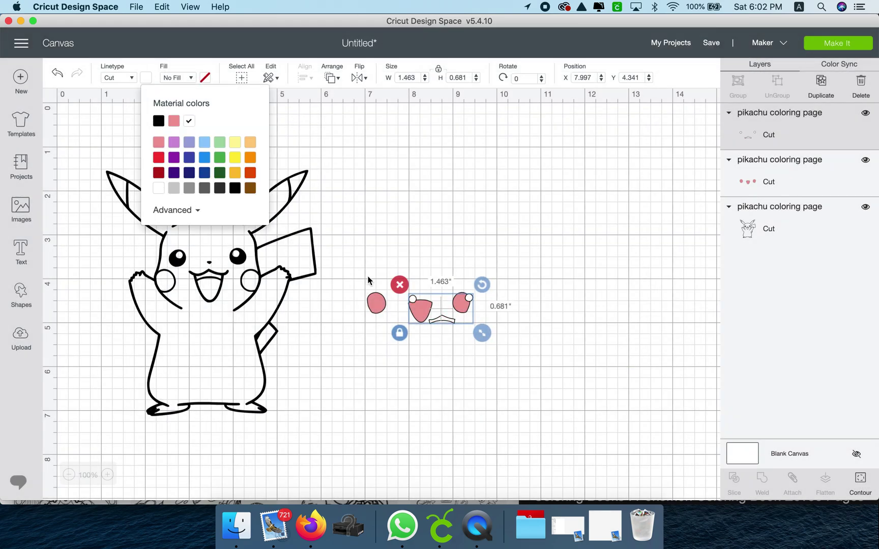
{"action": "left_click_drag", "start_coordinate": [449, 321], "coordinate": [419, 264]}
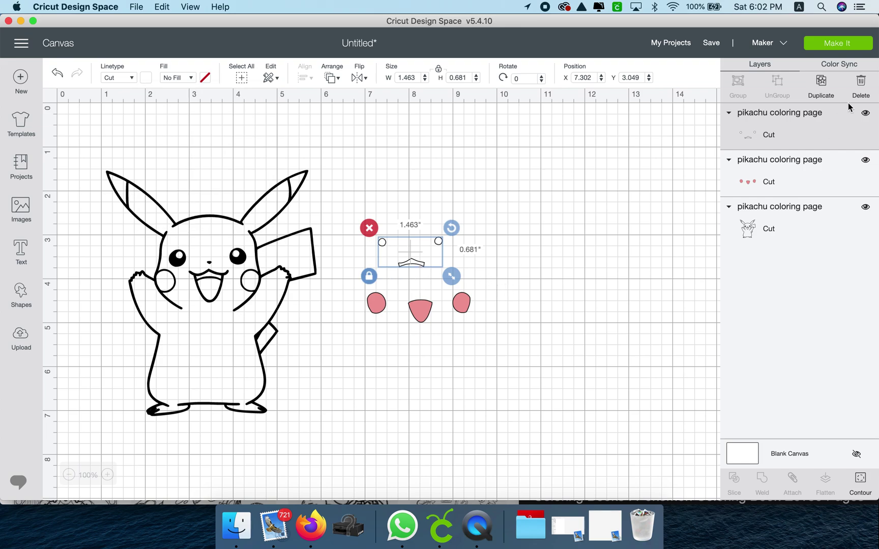
{"action": "left_click", "coordinate": [821, 85]}
Step: Hide all contours on the copy, then turn the body, tail and ear-tip pieces back on, leaving the tongue open
{"action": "left_click", "coordinate": [860, 486]}
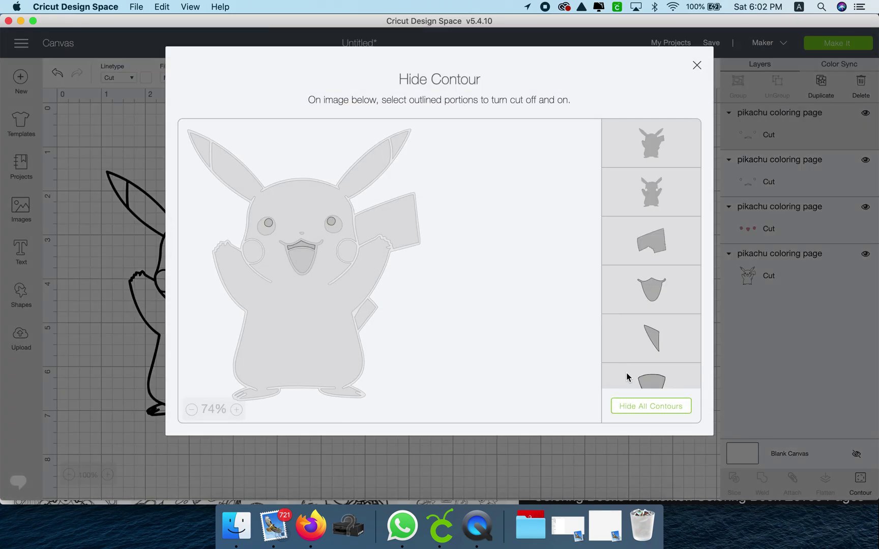
{"action": "left_click", "coordinate": [617, 405]}
{"action": "left_click", "coordinate": [673, 194]}
{"action": "left_click", "coordinate": [677, 158]}
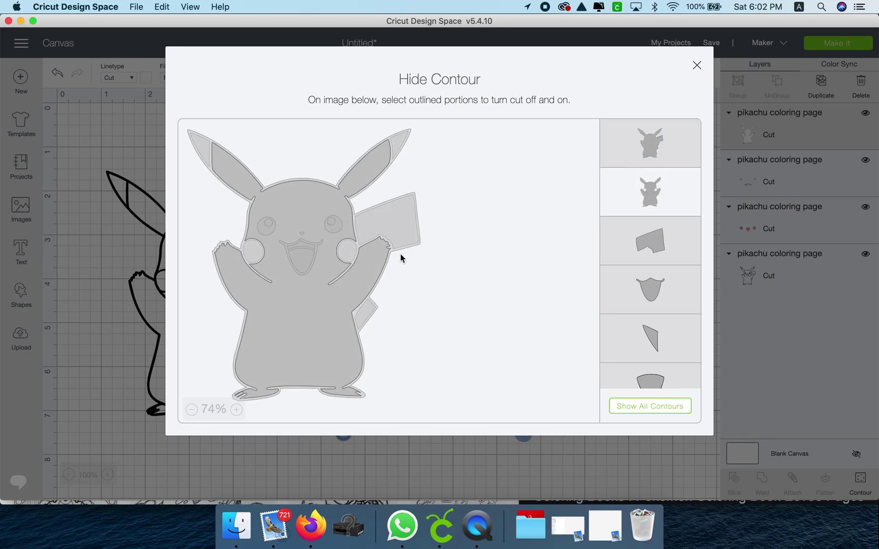
{"action": "left_click", "coordinate": [401, 226]}
{"action": "left_click", "coordinate": [402, 139]}
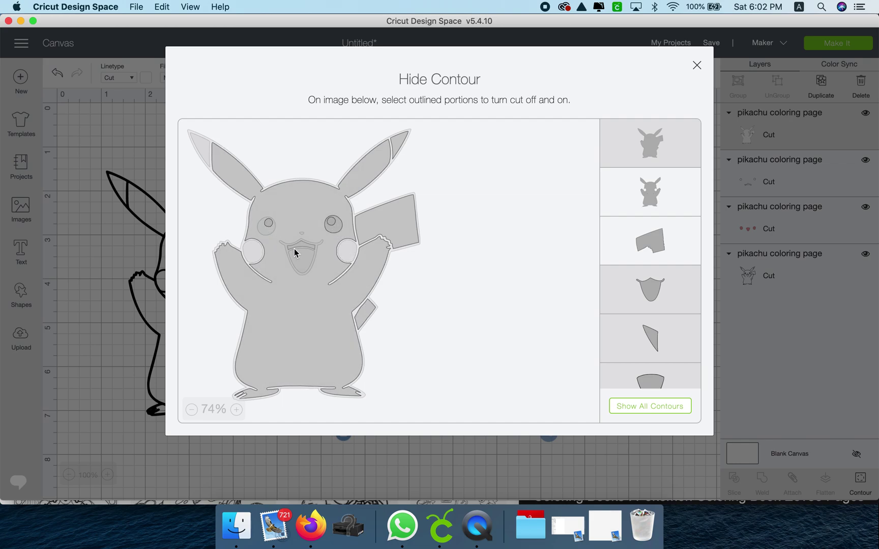
{"action": "left_click", "coordinate": [303, 262]}
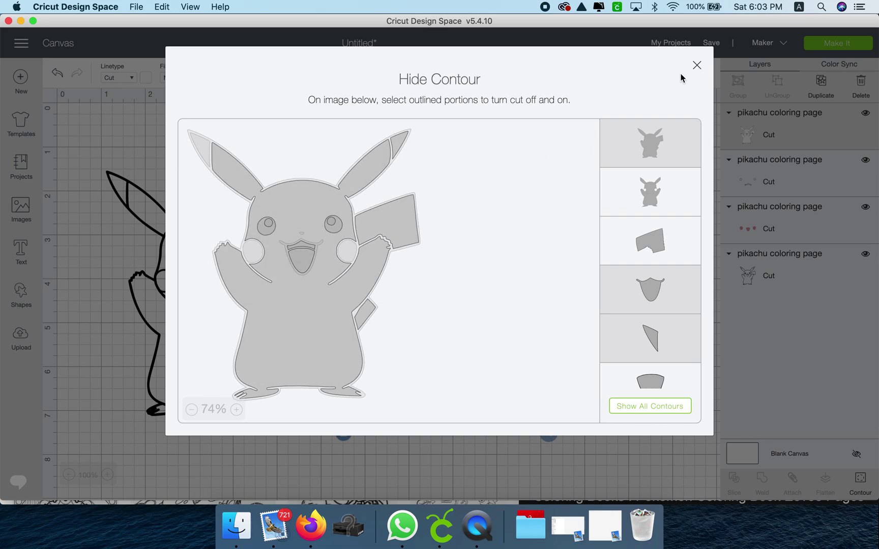
{"action": "left_click", "coordinate": [696, 65]}
Step: Colour the body piece bright yellow
{"action": "left_click", "coordinate": [146, 78]}
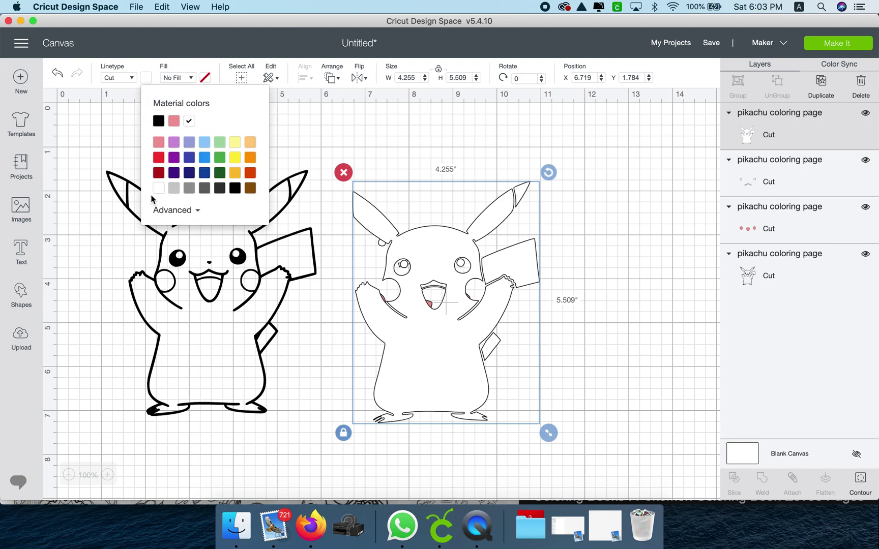
{"action": "left_click", "coordinate": [233, 172]}
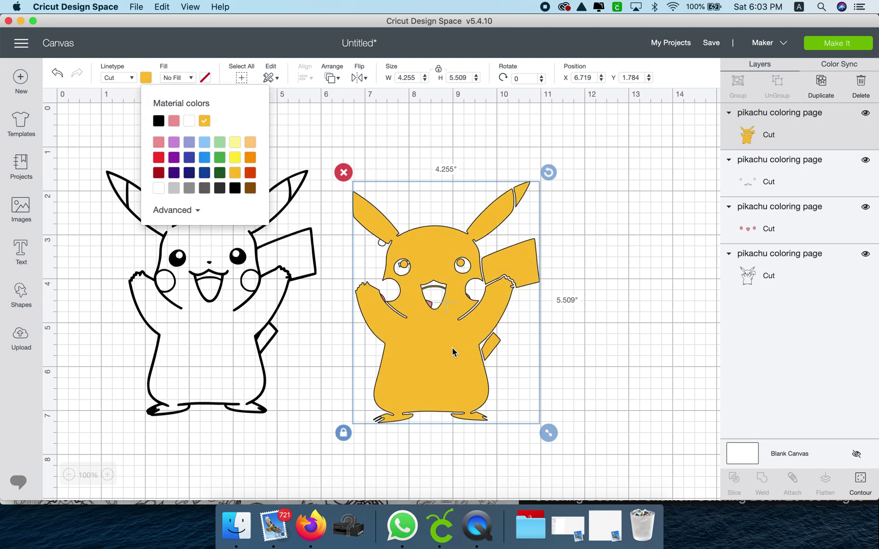
{"action": "left_click", "coordinate": [235, 157]}
{"action": "left_click", "coordinate": [454, 354]}
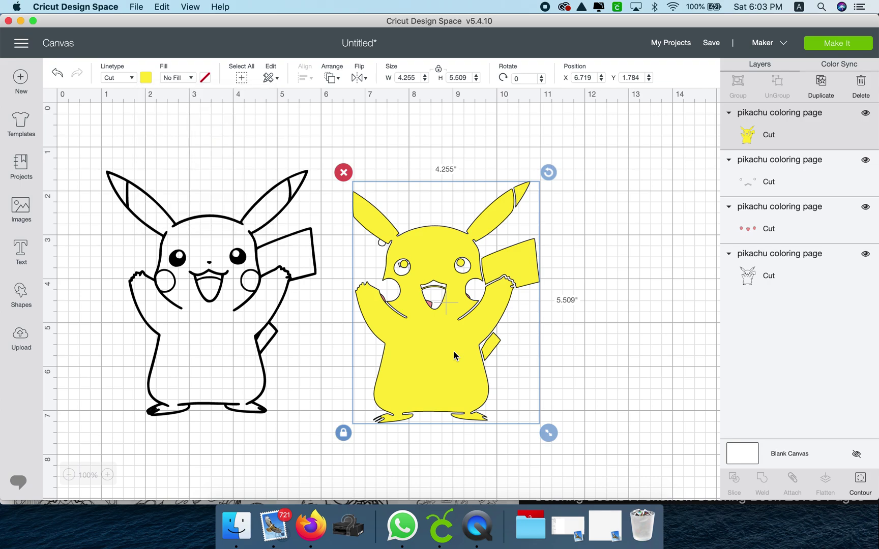
Step: Move the yellow body, white eye outlines and pink cheeks onto the outline Pikachu
{"action": "left_click_drag", "start_coordinate": [454, 352], "coordinate": [226, 343]}
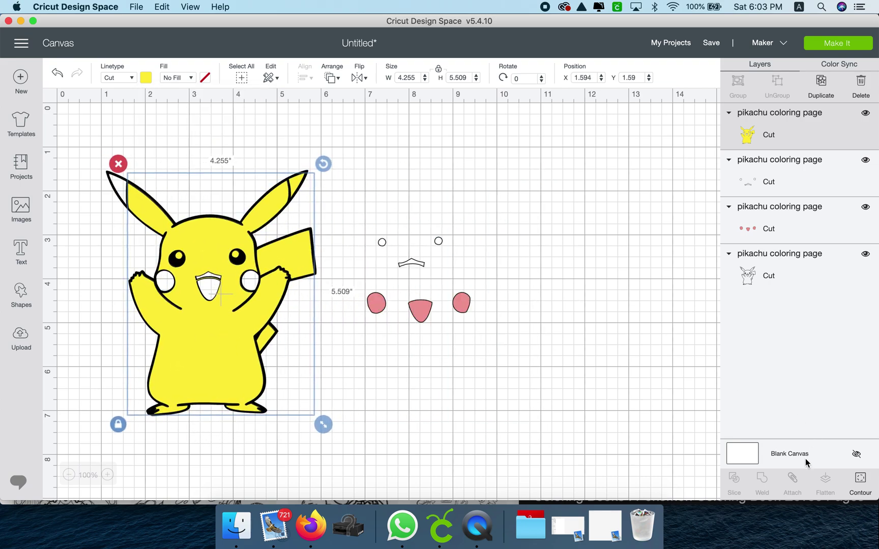
{"action": "left_click", "coordinate": [861, 480]}
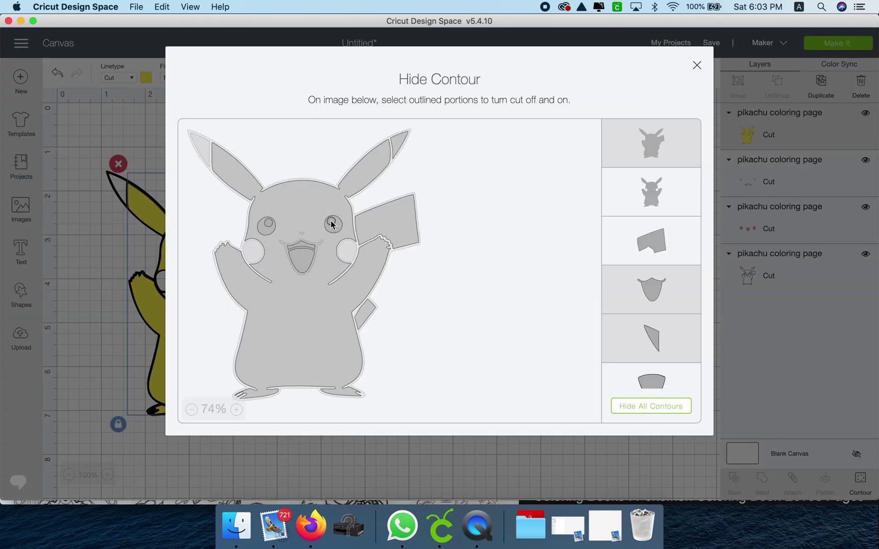
{"action": "left_click", "coordinate": [697, 65]}
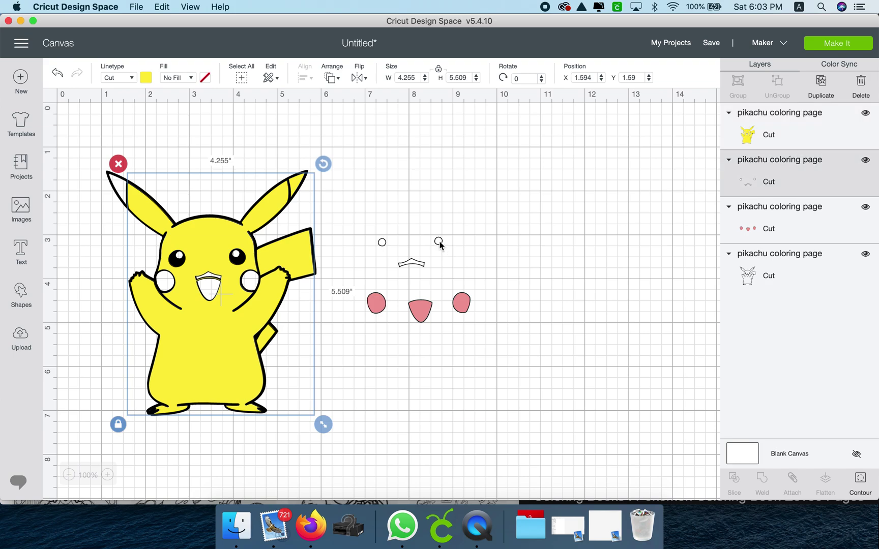
{"action": "left_click_drag", "start_coordinate": [440, 243], "coordinate": [238, 259]}
{"action": "left_click_drag", "start_coordinate": [373, 303], "coordinate": [164, 284]}
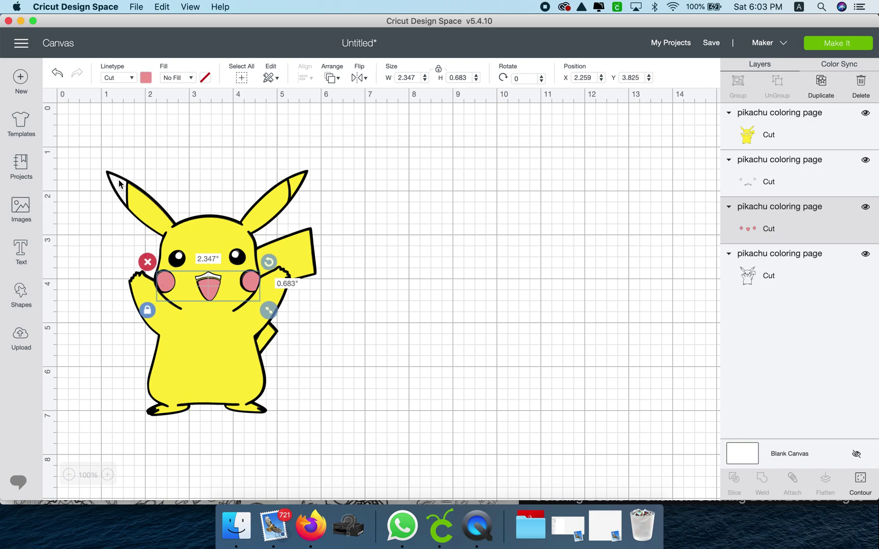
Step: On the yellow body, hide the triangular contour and restore the top ear-tip piece
{"action": "left_click", "coordinate": [793, 134]}
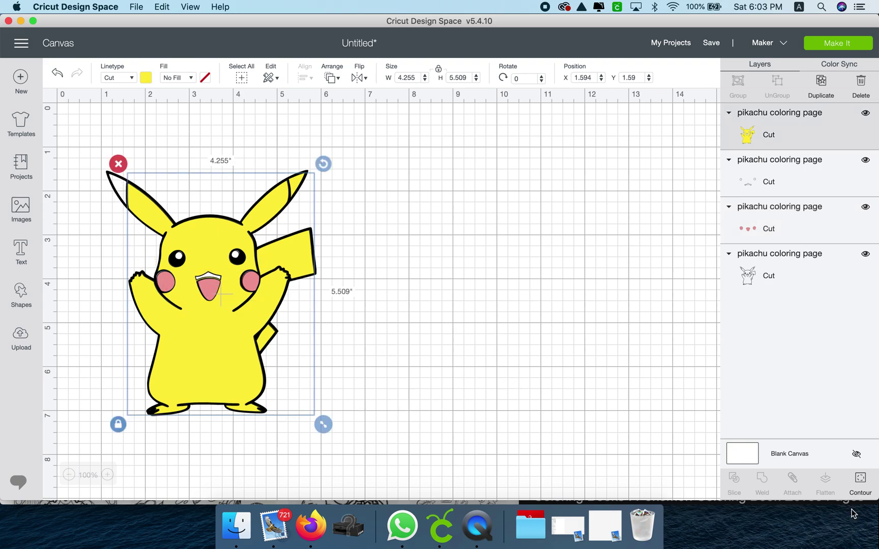
{"action": "left_click", "coordinate": [860, 481]}
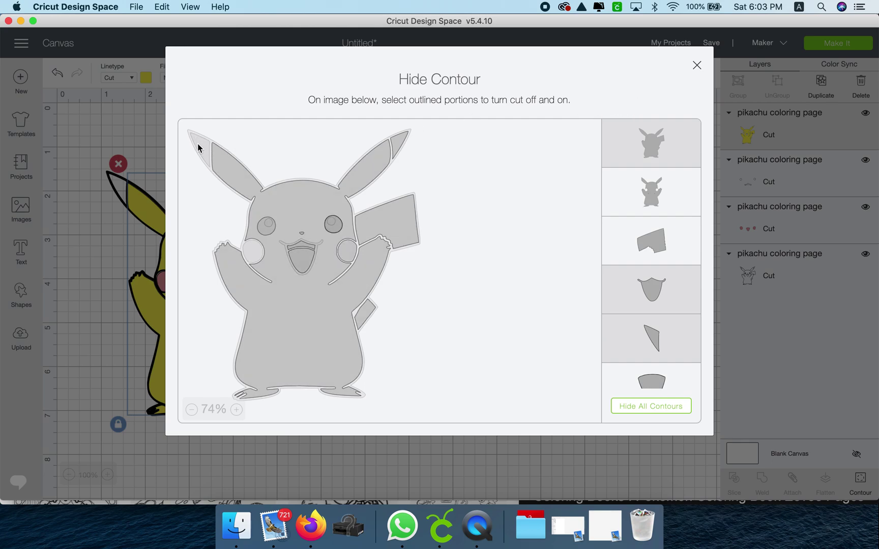
{"action": "scroll", "coordinate": [695, 356], "scroll_direction": "down", "scroll_amount": 5}
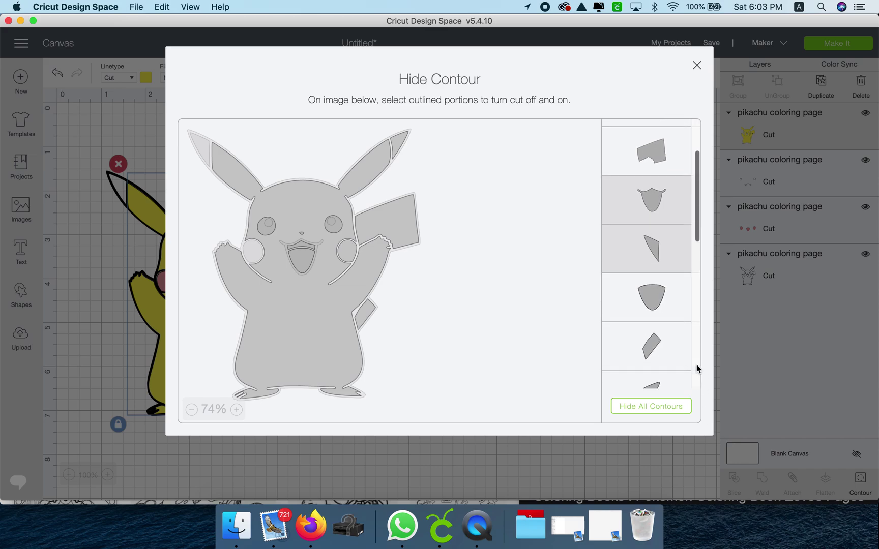
{"action": "left_click", "coordinate": [673, 307]}
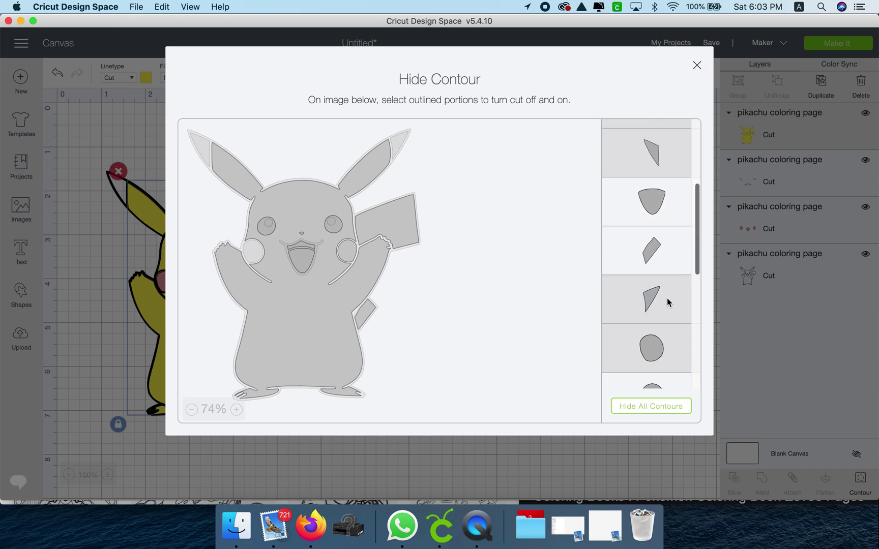
{"action": "left_click", "coordinate": [663, 162]}
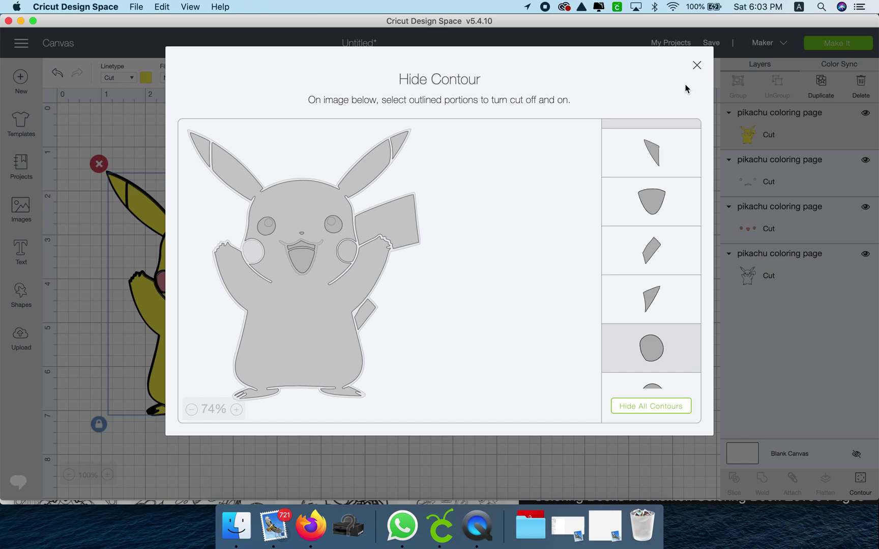
{"action": "left_click", "coordinate": [696, 65]}
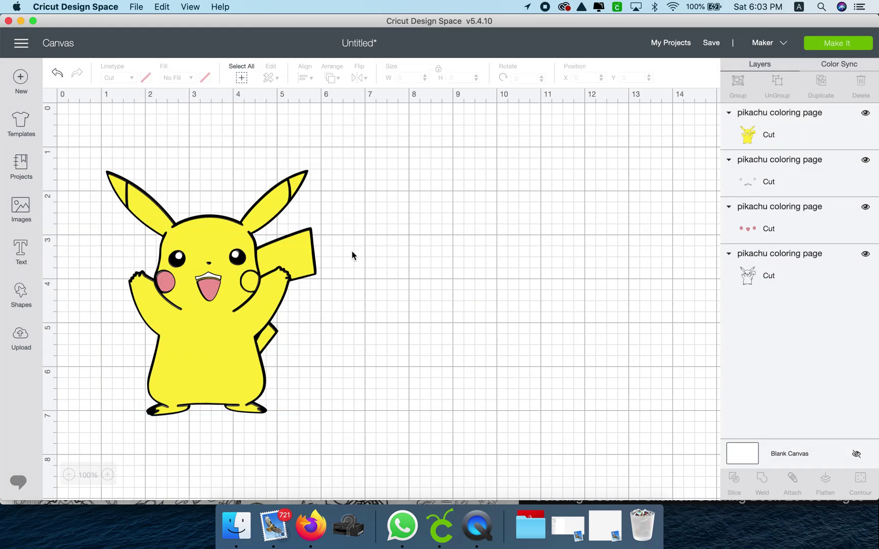
Step: Move the yellow body aside and stack the black outline, cheeks and eyes on it, each brought to front
{"action": "left_click_drag", "start_coordinate": [197, 336], "coordinate": [455, 343]}
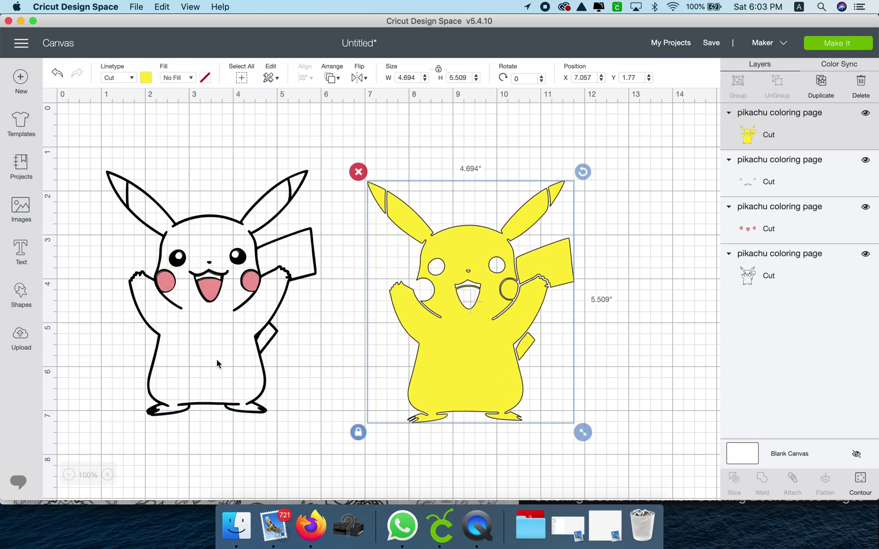
{"action": "left_click_drag", "start_coordinate": [217, 363], "coordinate": [472, 368]}
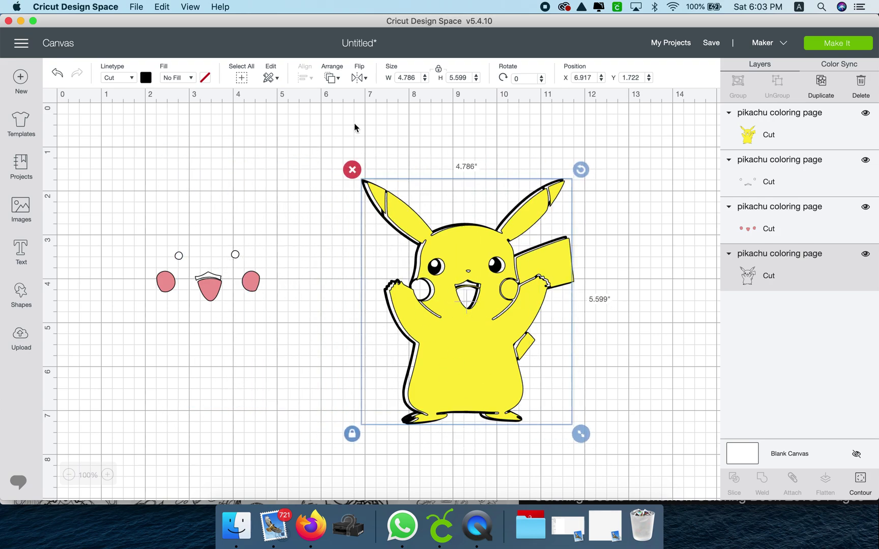
{"action": "left_click", "coordinate": [334, 79]}
{"action": "left_click", "coordinate": [344, 154]}
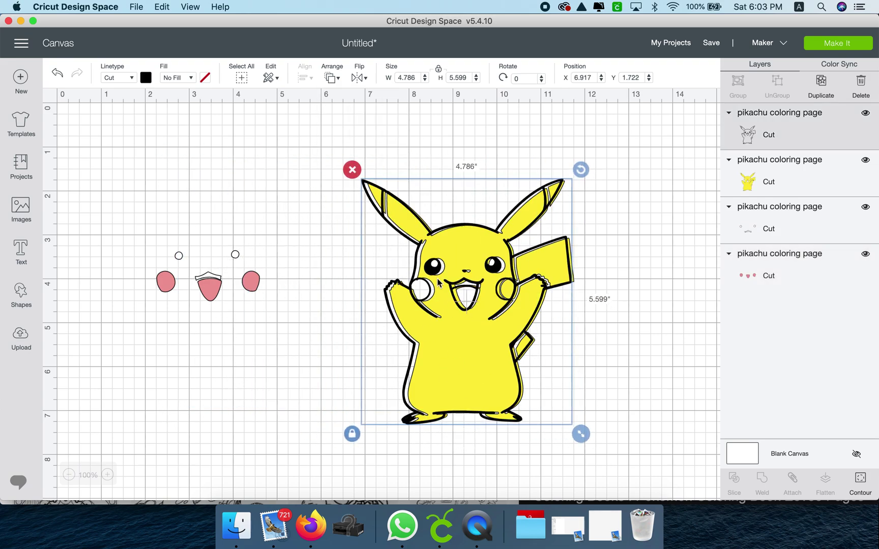
{"action": "left_click_drag", "start_coordinate": [441, 283], "coordinate": [444, 283]}
{"action": "left_click_drag", "start_coordinate": [224, 291], "coordinate": [483, 297]}
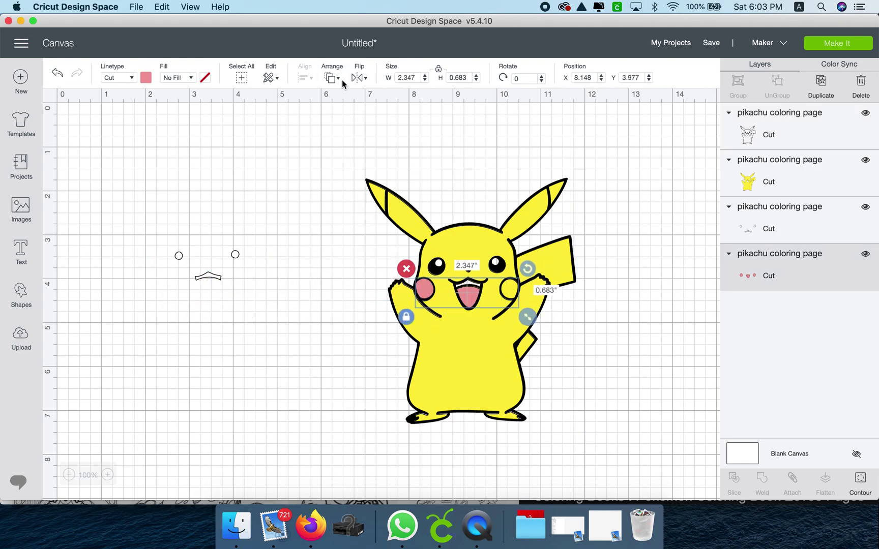
{"action": "left_click", "coordinate": [342, 80]}
{"action": "left_click", "coordinate": [352, 151]}
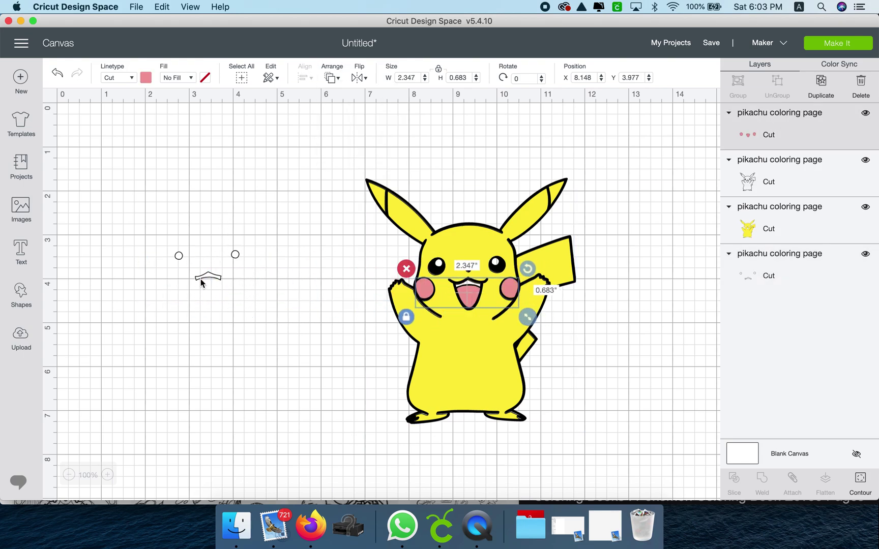
{"action": "left_click_drag", "start_coordinate": [201, 283], "coordinate": [462, 286]}
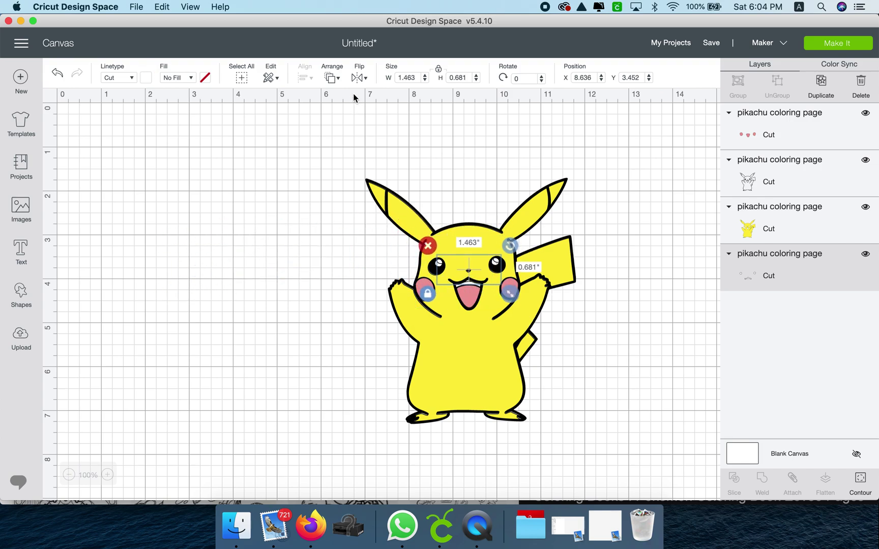
{"action": "left_click", "coordinate": [332, 78]}
{"action": "left_click", "coordinate": [349, 152]}
{"action": "left_click_drag", "start_coordinate": [472, 279], "coordinate": [469, 281]}
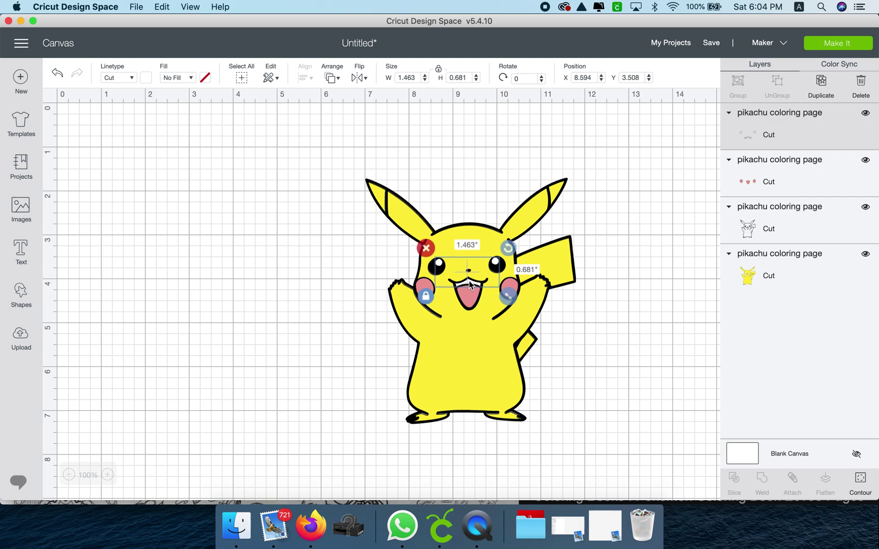
Step: Enlarge and nudge the black outline slightly, then undo both changes so it realigns
{"action": "left_click", "coordinate": [446, 331]}
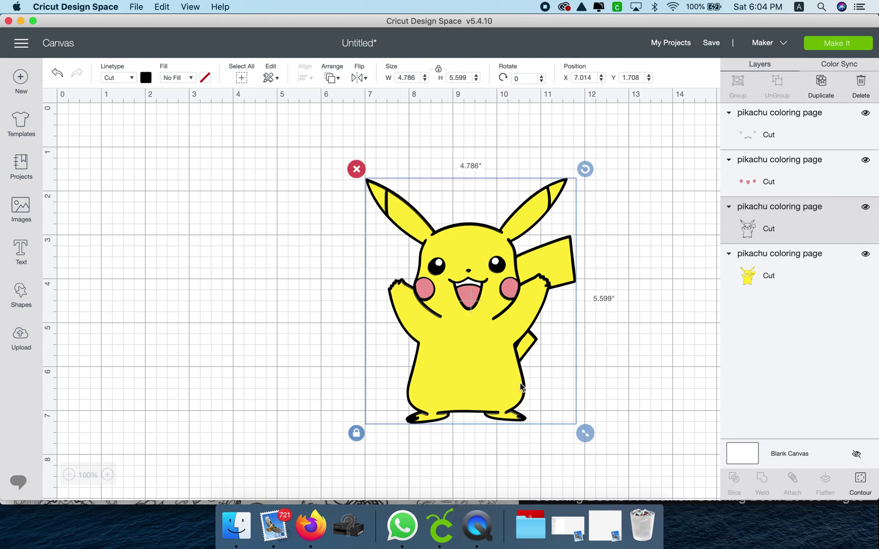
{"action": "left_click_drag", "start_coordinate": [584, 433], "coordinate": [587, 437]}
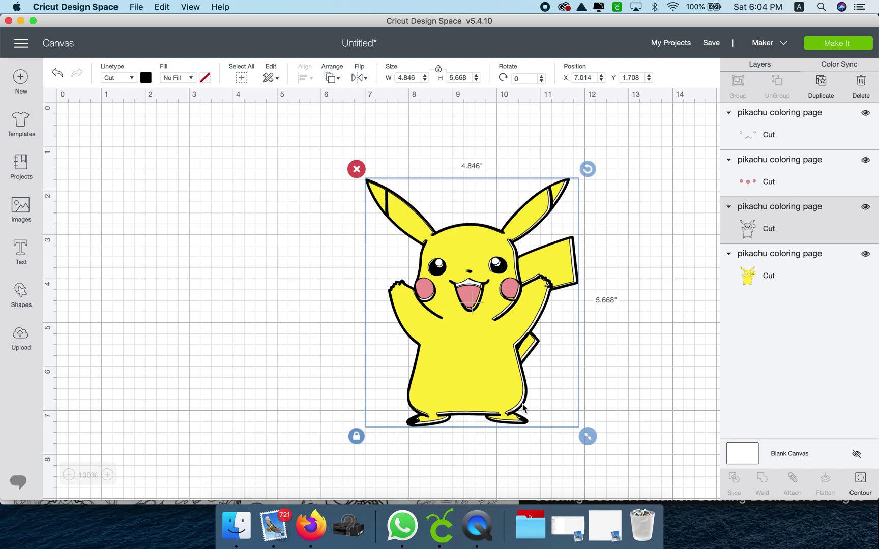
{"action": "left_click_drag", "start_coordinate": [523, 407], "coordinate": [523, 405]}
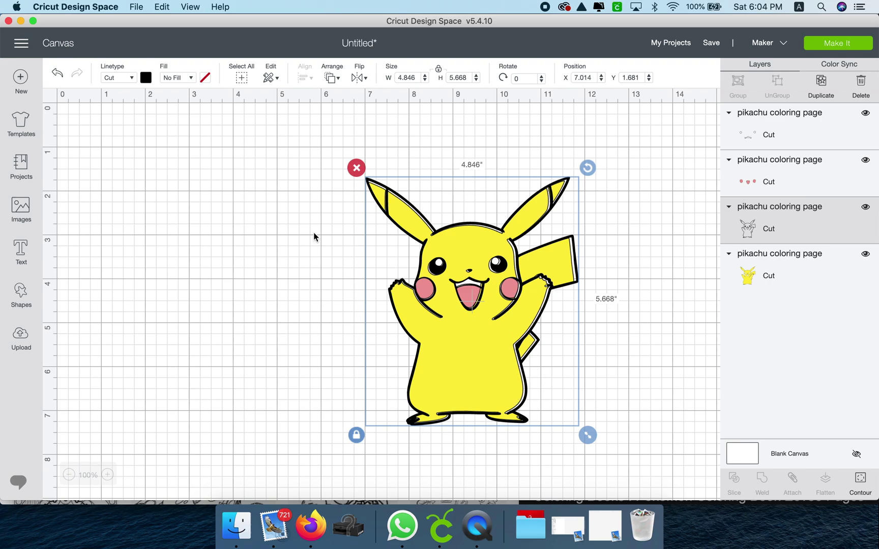
{"action": "left_click", "coordinate": [57, 73]}
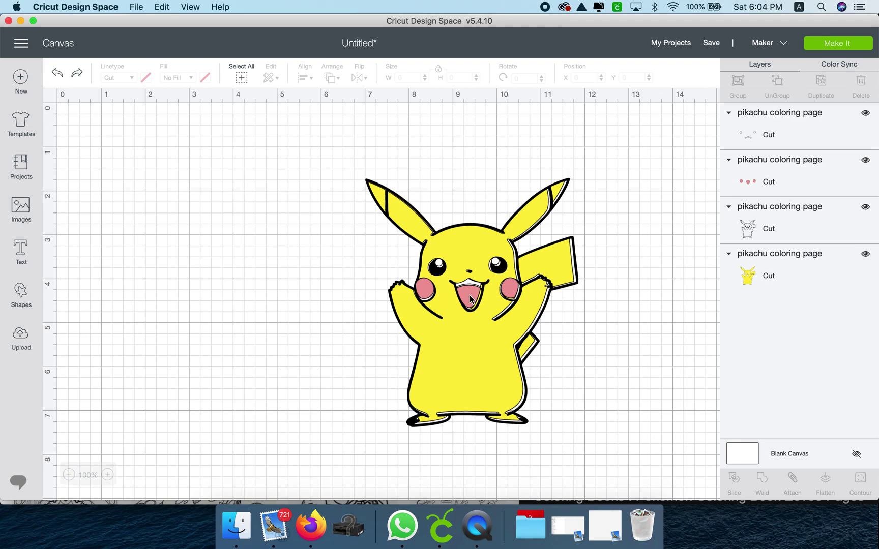
{"action": "left_click", "coordinate": [58, 73]}
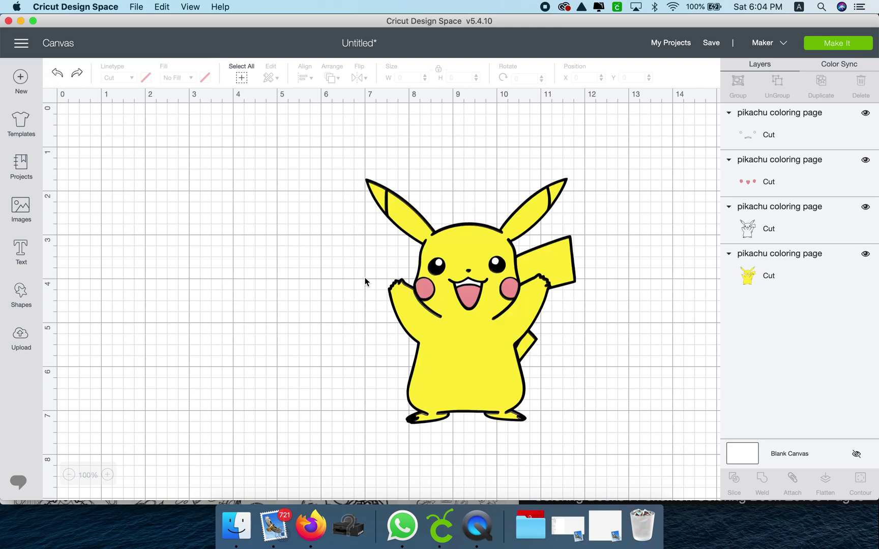
Step: Move the black outline Pikachu left and hide all its contours to make a solid silhouette
{"action": "left_click_drag", "start_coordinate": [449, 343], "coordinate": [217, 327]}
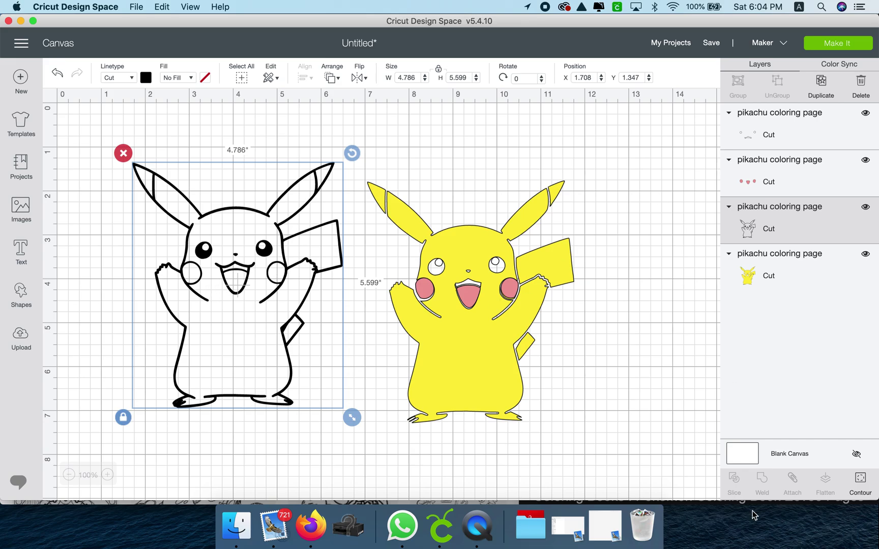
{"action": "left_click", "coordinate": [860, 484]}
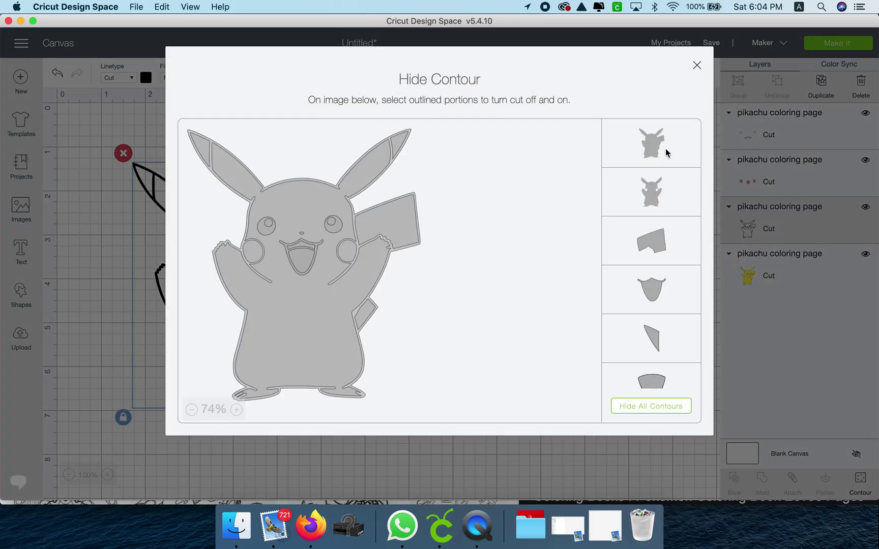
{"action": "left_click", "coordinate": [665, 149]}
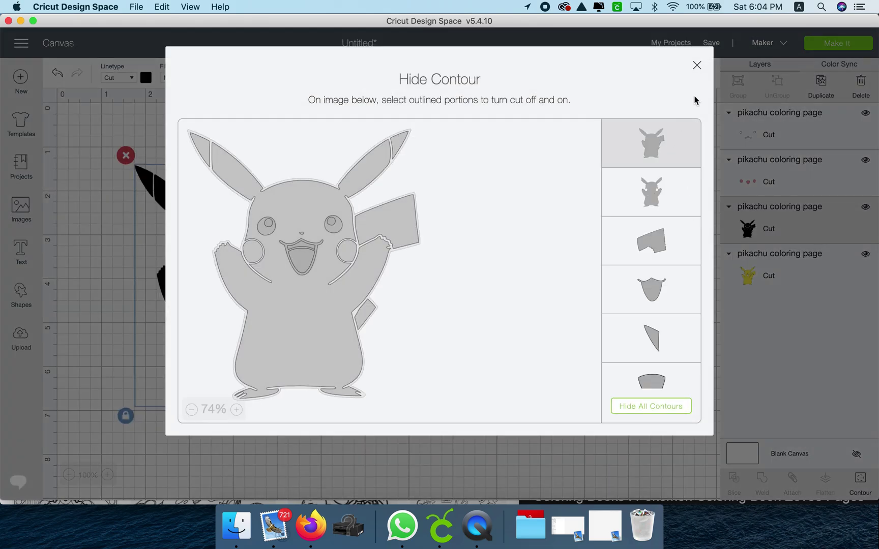
{"action": "left_click", "coordinate": [659, 407]}
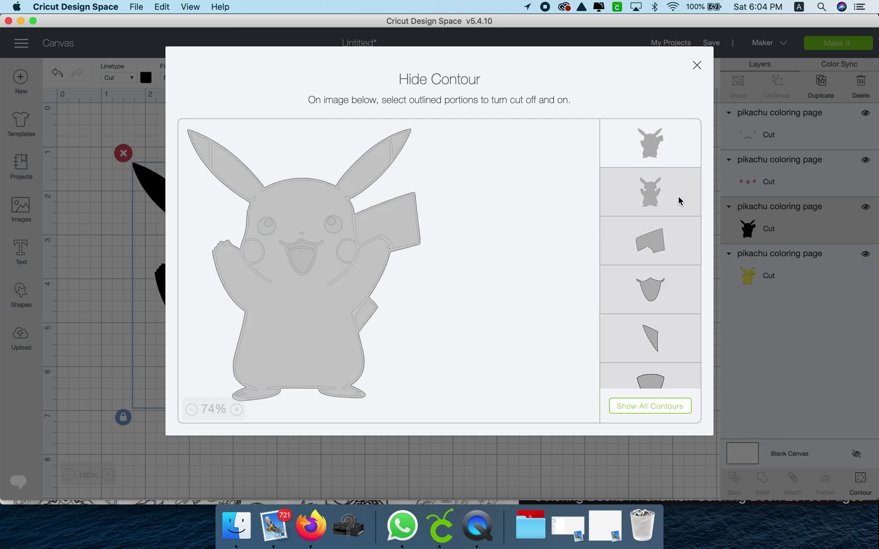
{"action": "left_click", "coordinate": [696, 65]}
{"action": "left_click", "coordinate": [471, 333]}
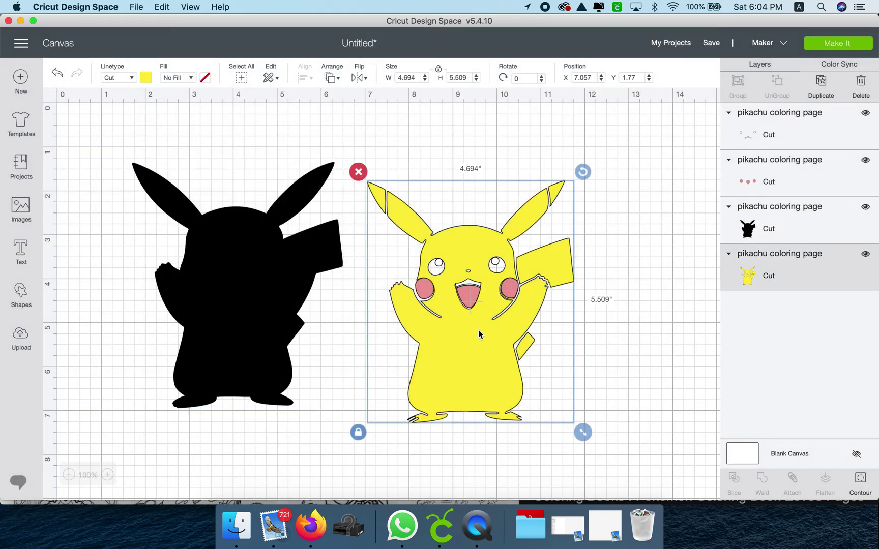
Step: Move the yellow body onto the black silhouette, send it to front, and add the pink cheeks and tongue
{"action": "left_click_drag", "start_coordinate": [471, 333], "coordinate": [262, 325]}
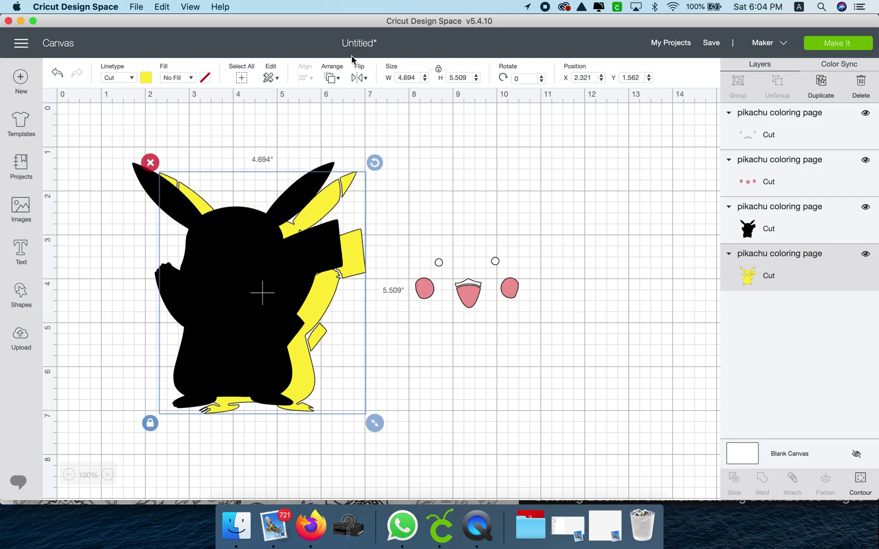
{"action": "left_click", "coordinate": [332, 78]}
{"action": "left_click", "coordinate": [356, 150]}
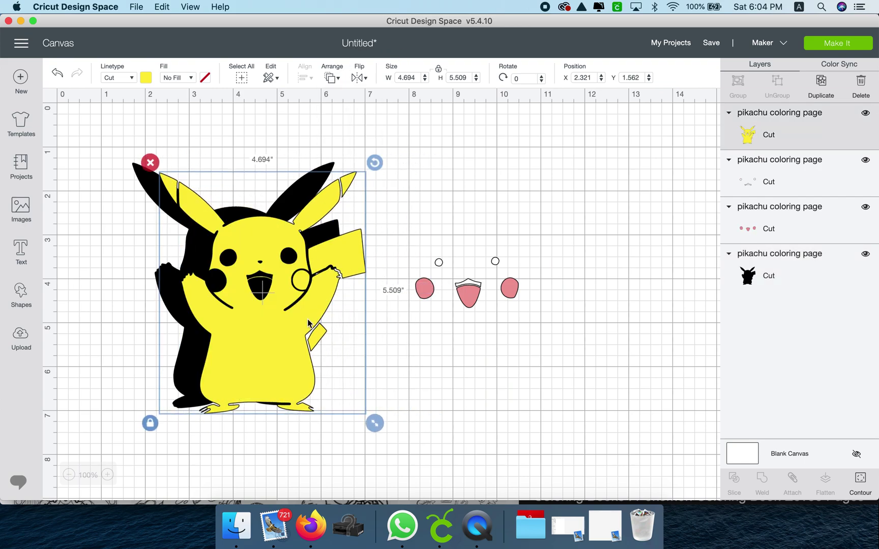
{"action": "left_click_drag", "start_coordinate": [291, 339], "coordinate": [264, 329]}
{"action": "left_click_drag", "start_coordinate": [474, 302], "coordinate": [251, 286]}
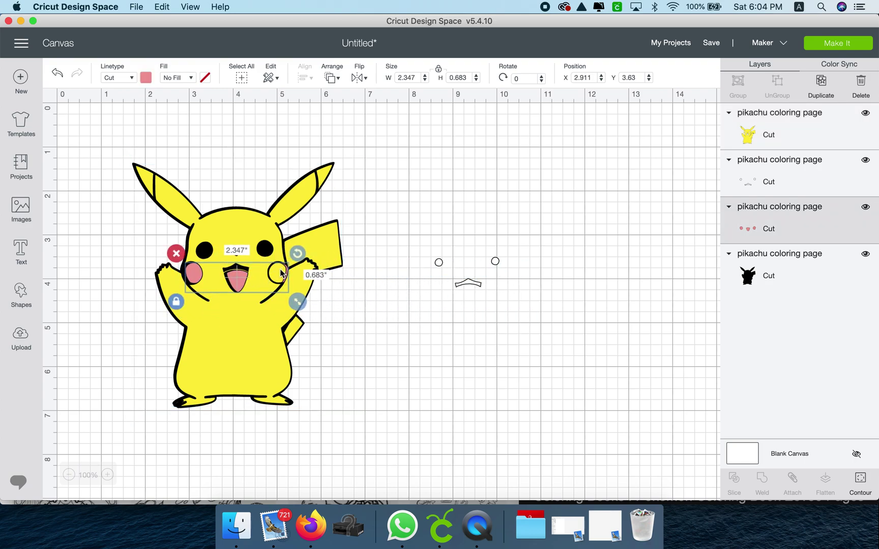
Step: Align the yellow body and place the white eye and mouth pieces on the face
{"action": "left_click", "coordinate": [264, 342]}
{"action": "left_click", "coordinate": [859, 486]}
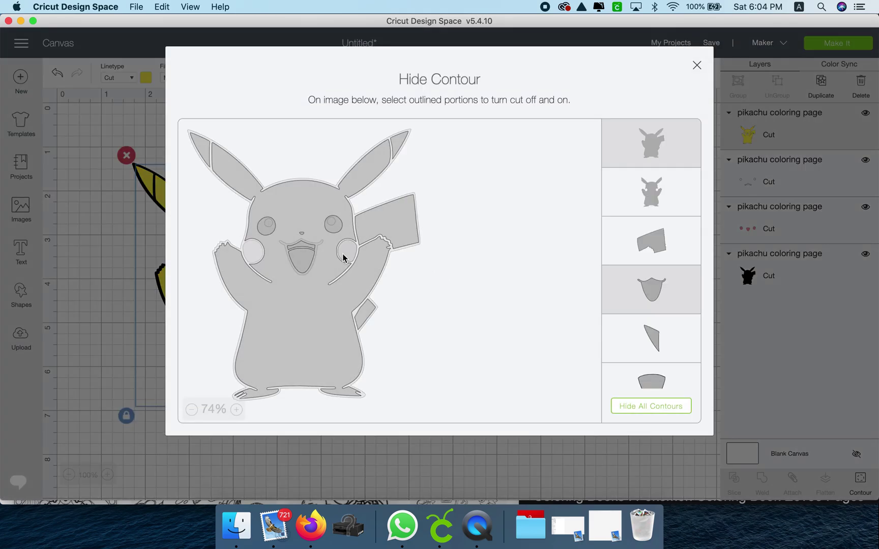
{"action": "left_click", "coordinate": [696, 65]}
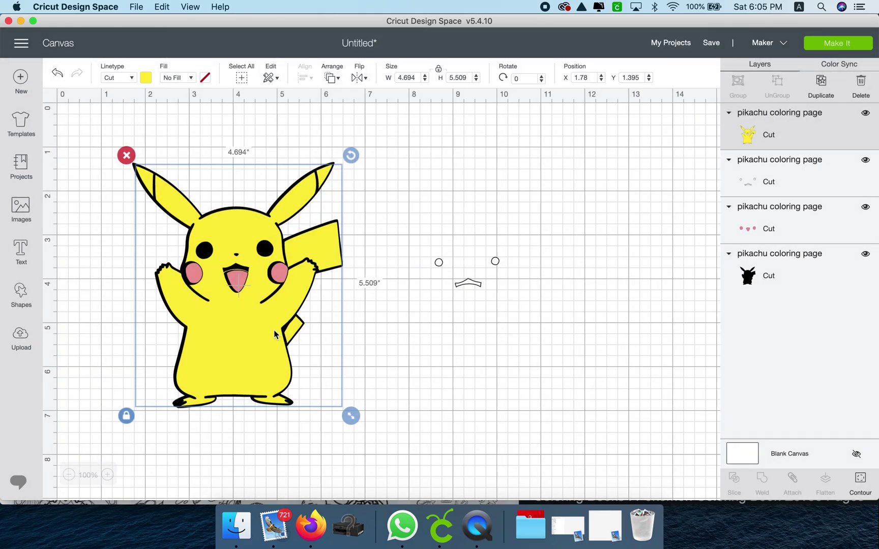
{"action": "left_click_drag", "start_coordinate": [279, 280], "coordinate": [281, 280]}
{"action": "left_click_drag", "start_coordinate": [456, 284], "coordinate": [238, 272]}
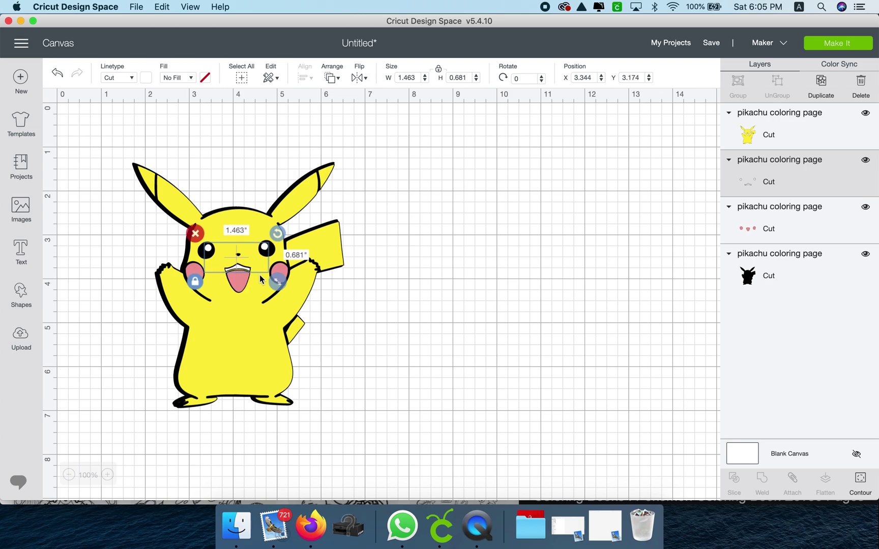
{"action": "left_click", "coordinate": [363, 331]}
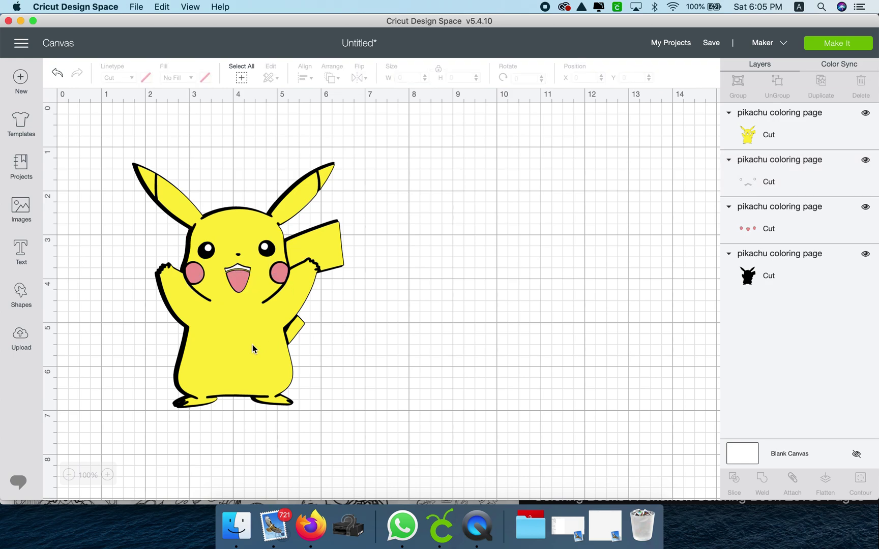
Step: Move the black silhouette right and place the yellow body and pink cheeks on it
{"action": "left_click_drag", "start_coordinate": [271, 402], "coordinate": [187, 376]}
{"action": "left_click_drag", "start_coordinate": [297, 338], "coordinate": [566, 334]}
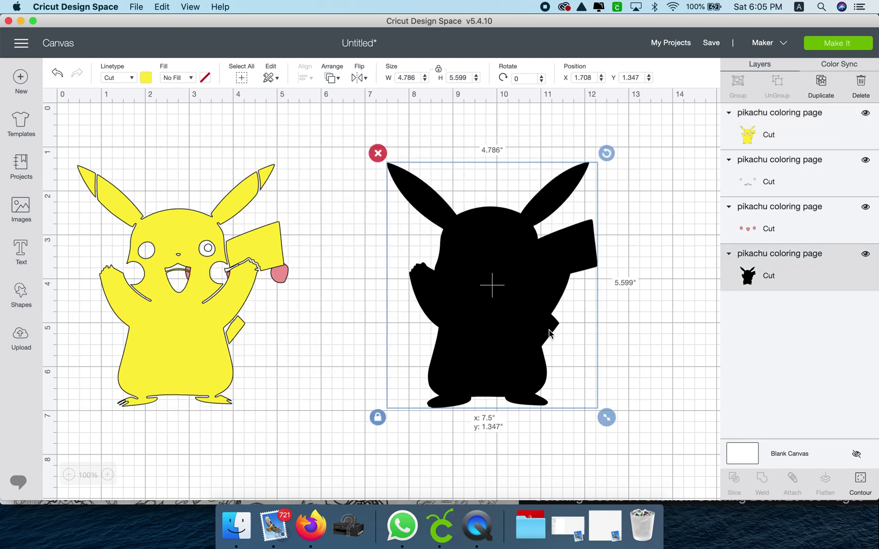
{"action": "left_click_drag", "start_coordinate": [176, 360], "coordinate": [487, 356]}
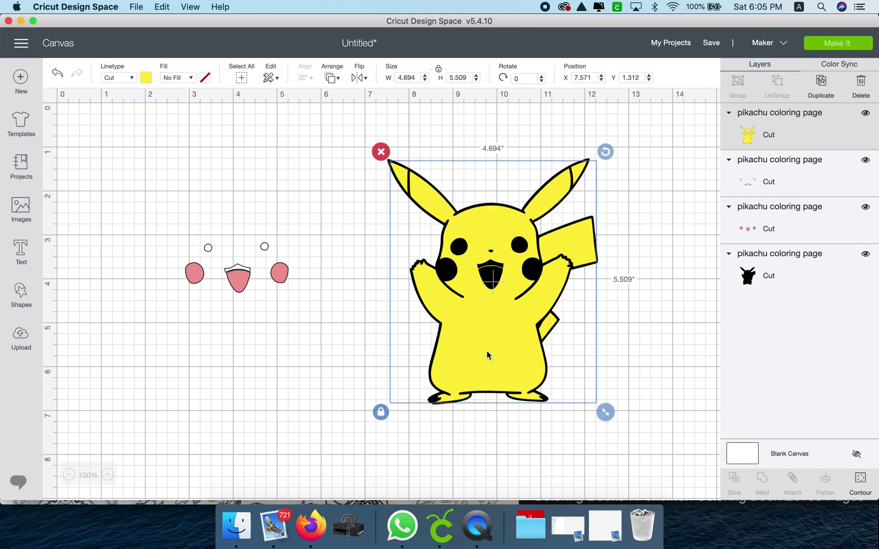
{"action": "left_click_drag", "start_coordinate": [249, 289], "coordinate": [487, 285]}
Step: Align the yellow body over the silhouette and send the pink cheeks and tongue to front
{"action": "left_click", "coordinate": [565, 248]}
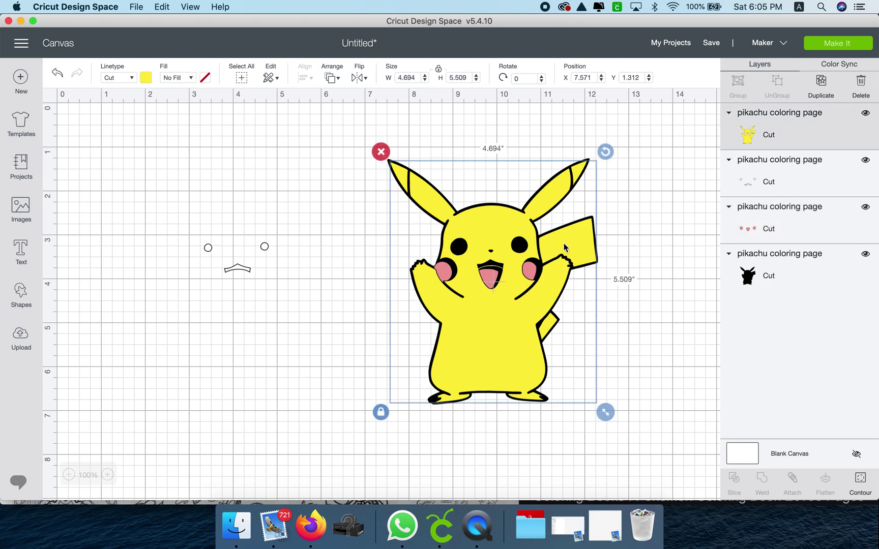
{"action": "left_click", "coordinate": [783, 238]}
{"action": "left_click", "coordinate": [491, 283]}
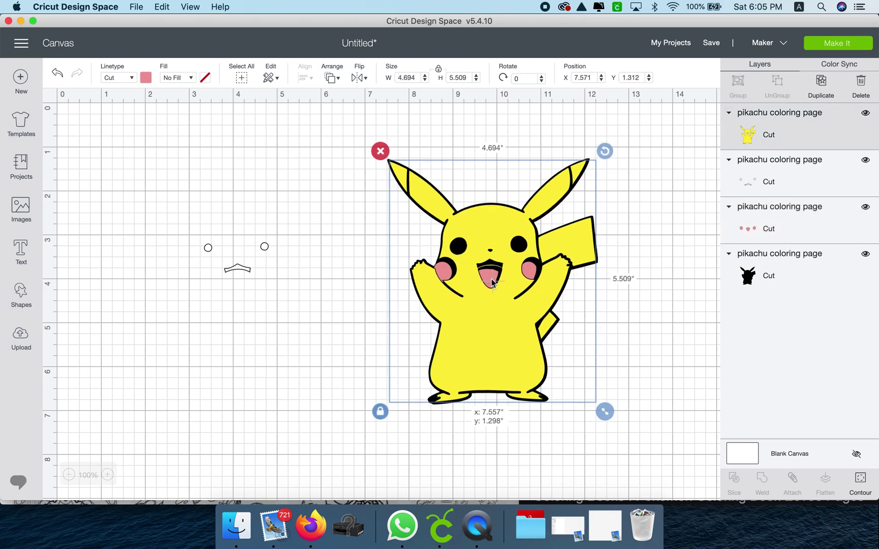
{"action": "left_click_drag", "start_coordinate": [445, 277], "coordinate": [442, 276]}
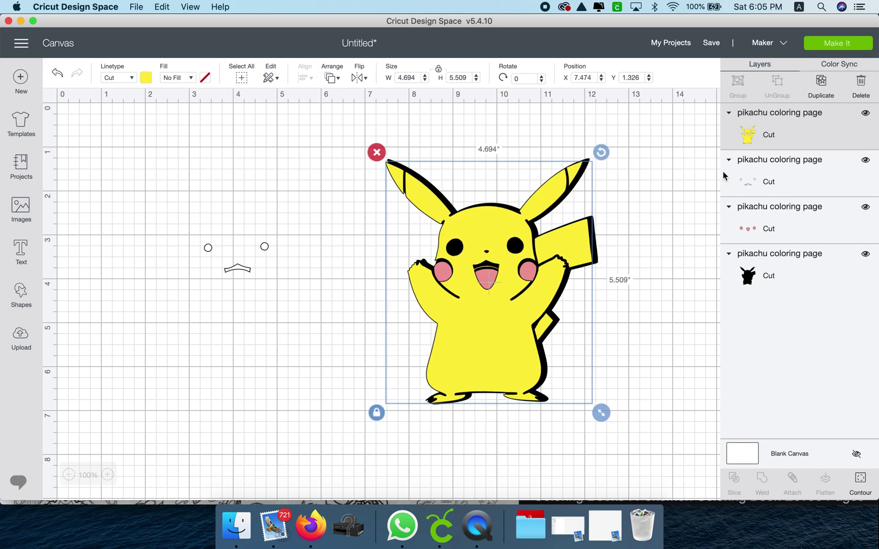
{"action": "left_click", "coordinate": [810, 240]}
{"action": "left_click", "coordinate": [334, 80]}
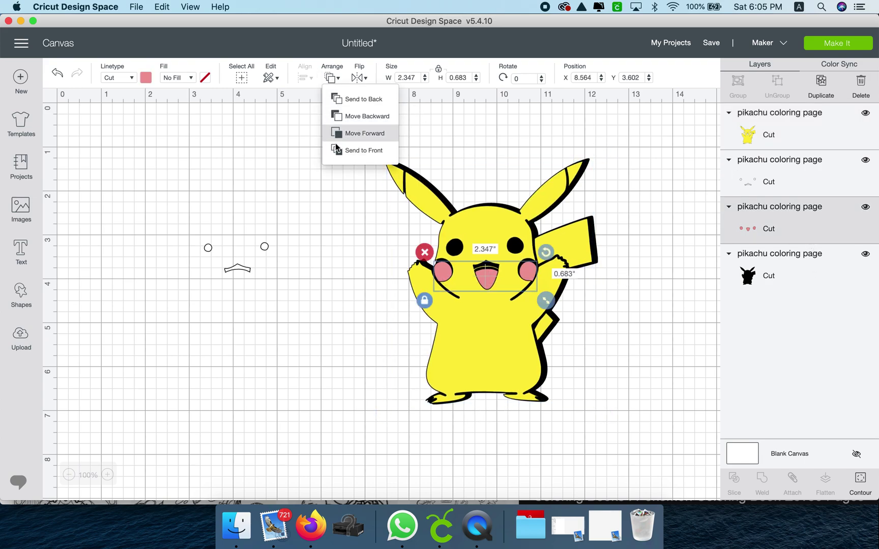
{"action": "left_click", "coordinate": [337, 150]}
{"action": "left_click_drag", "start_coordinate": [487, 288], "coordinate": [488, 285]}
Step: Place the white eyes and mouth on the face, send them to front, and nudge layers into line
{"action": "left_click_drag", "start_coordinate": [243, 273], "coordinate": [490, 269]}
{"action": "left_click_drag", "start_coordinate": [507, 345], "coordinate": [513, 347]}
{"action": "left_click", "coordinate": [443, 265]}
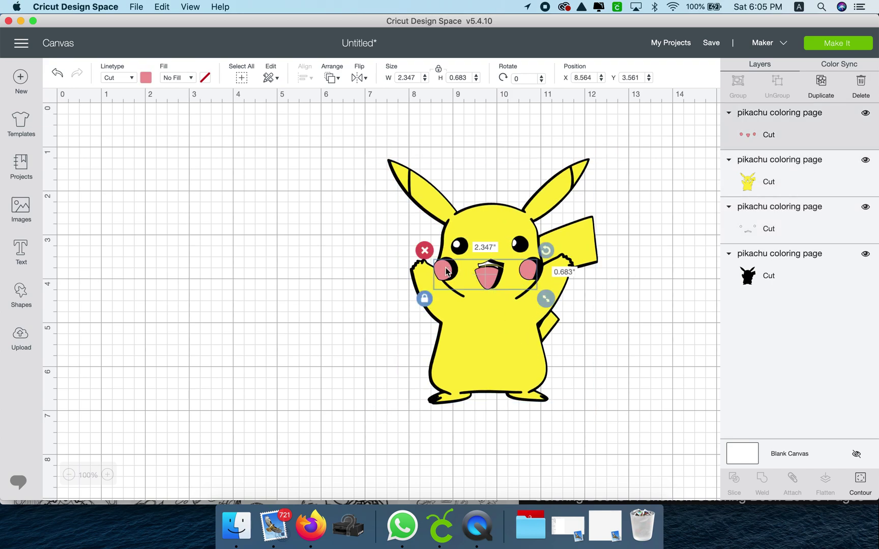
{"action": "left_click_drag", "start_coordinate": [446, 275], "coordinate": [449, 277]}
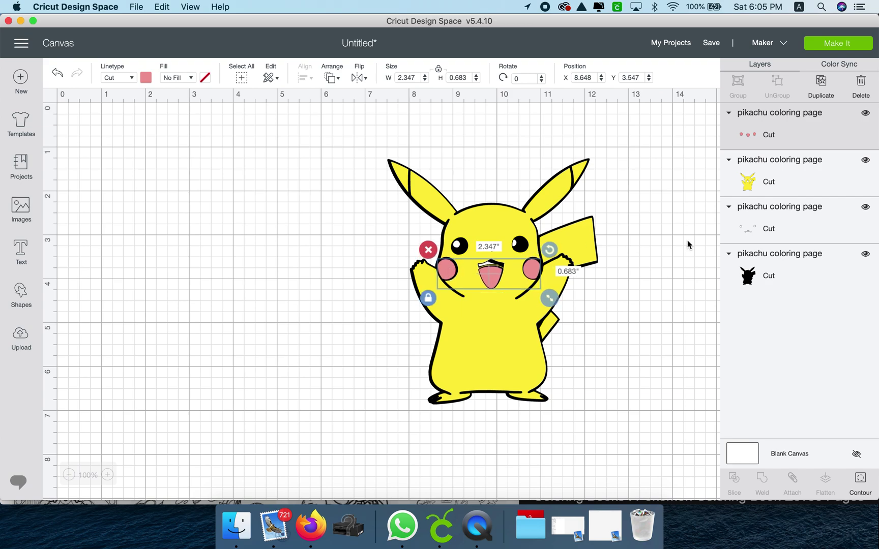
{"action": "left_click", "coordinate": [740, 232]}
{"action": "left_click", "coordinate": [332, 77]}
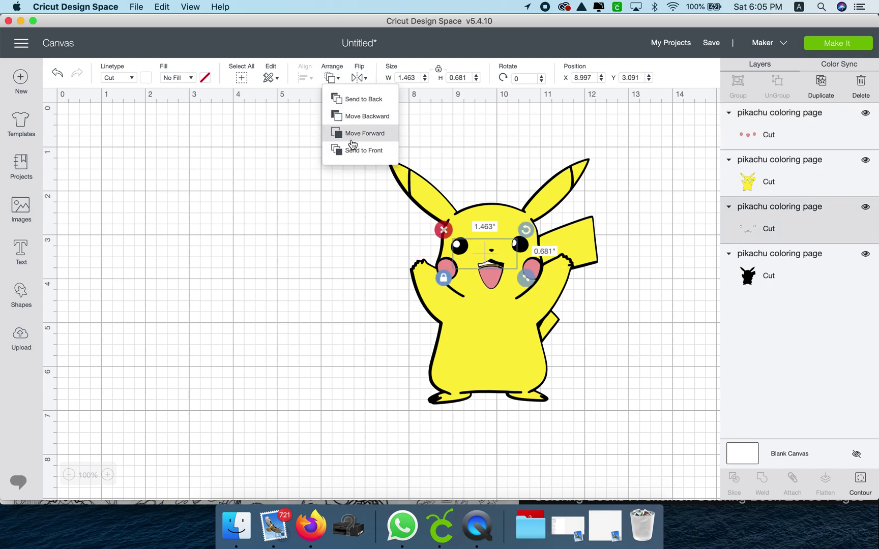
{"action": "left_click", "coordinate": [352, 151]}
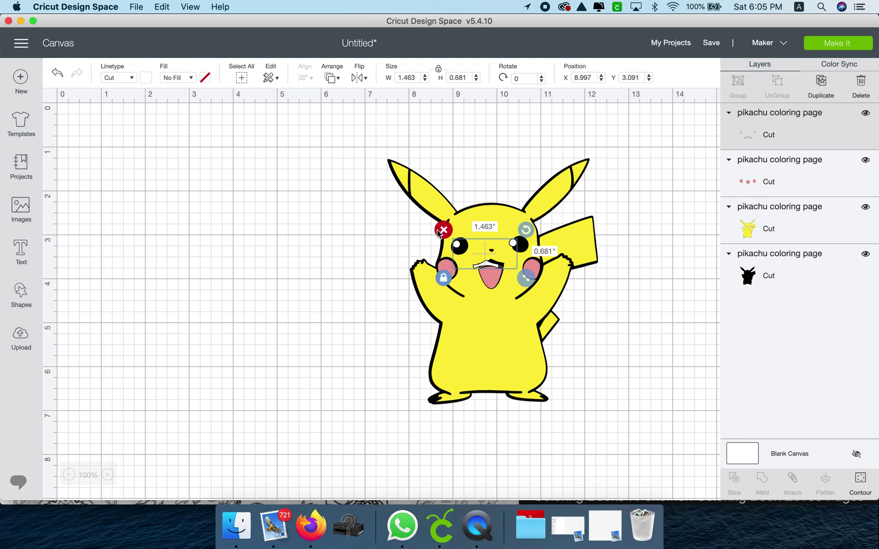
{"action": "left_click_drag", "start_coordinate": [457, 249], "coordinate": [462, 249]}
Step: Fine-tune the pink cheeks and tongue position and review the finished four-layer Pikachu
{"action": "left_click", "coordinate": [587, 330]}
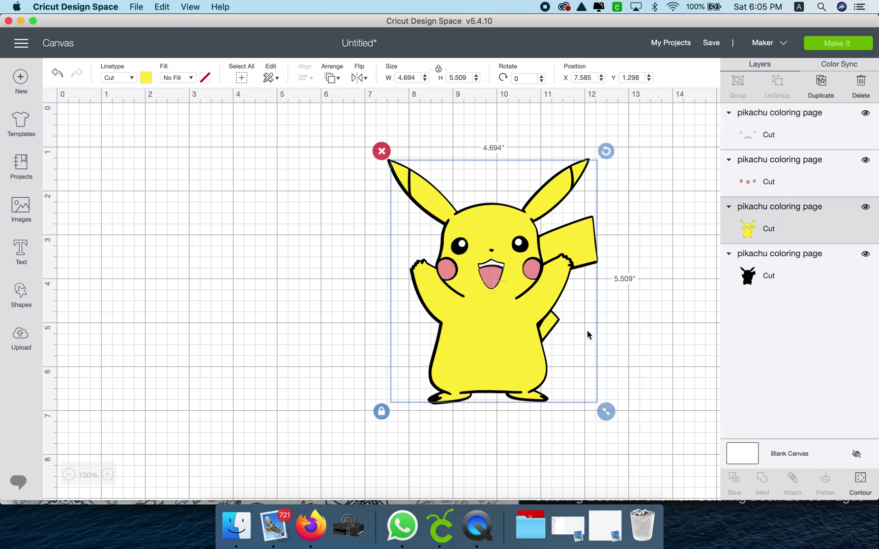
{"action": "left_click", "coordinate": [766, 266]}
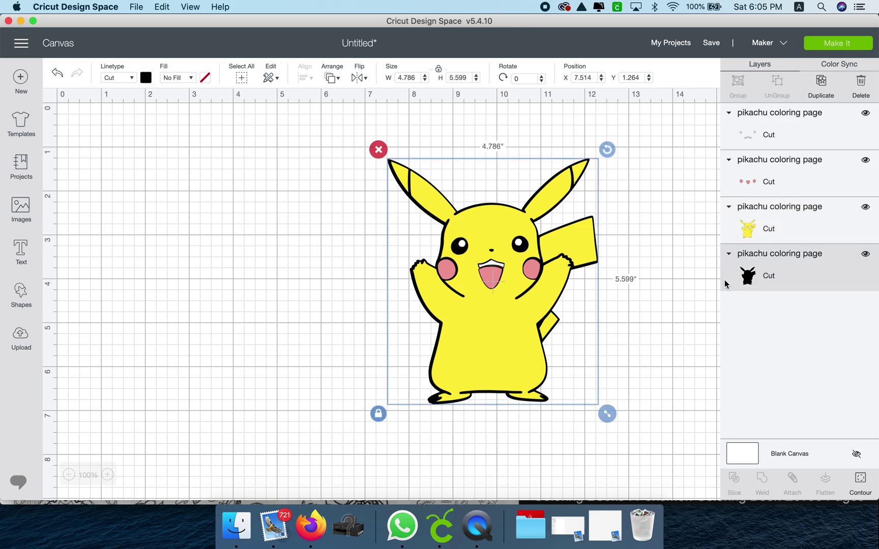
{"action": "left_click", "coordinate": [487, 279]}
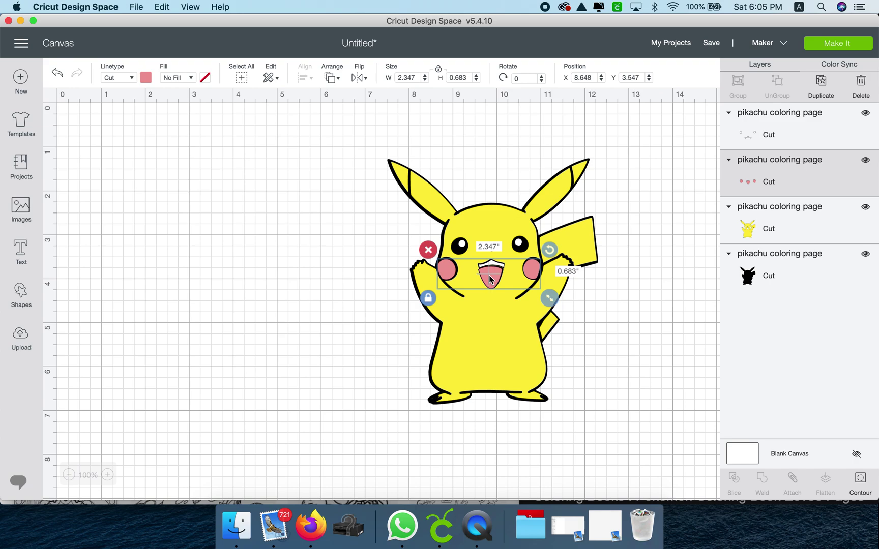
{"action": "left_click_drag", "start_coordinate": [490, 279], "coordinate": [492, 279]}
{"action": "left_click", "coordinate": [609, 287]}
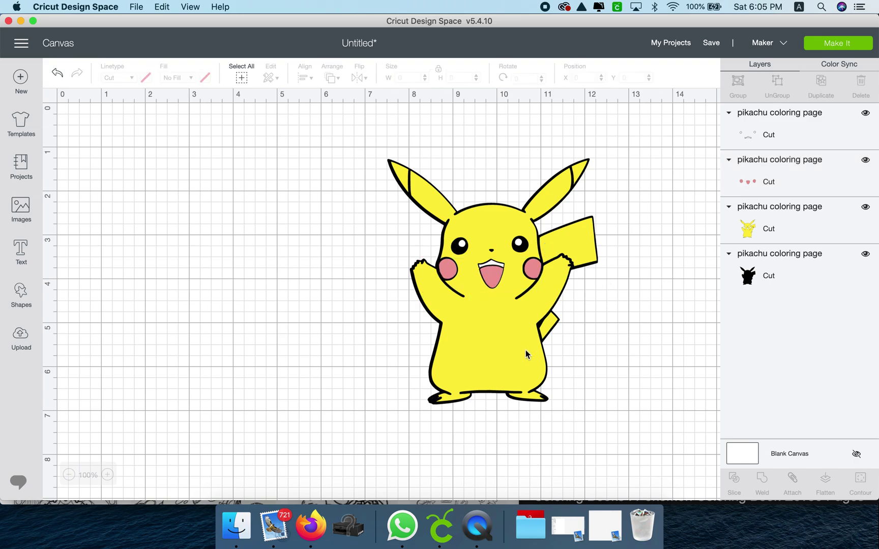